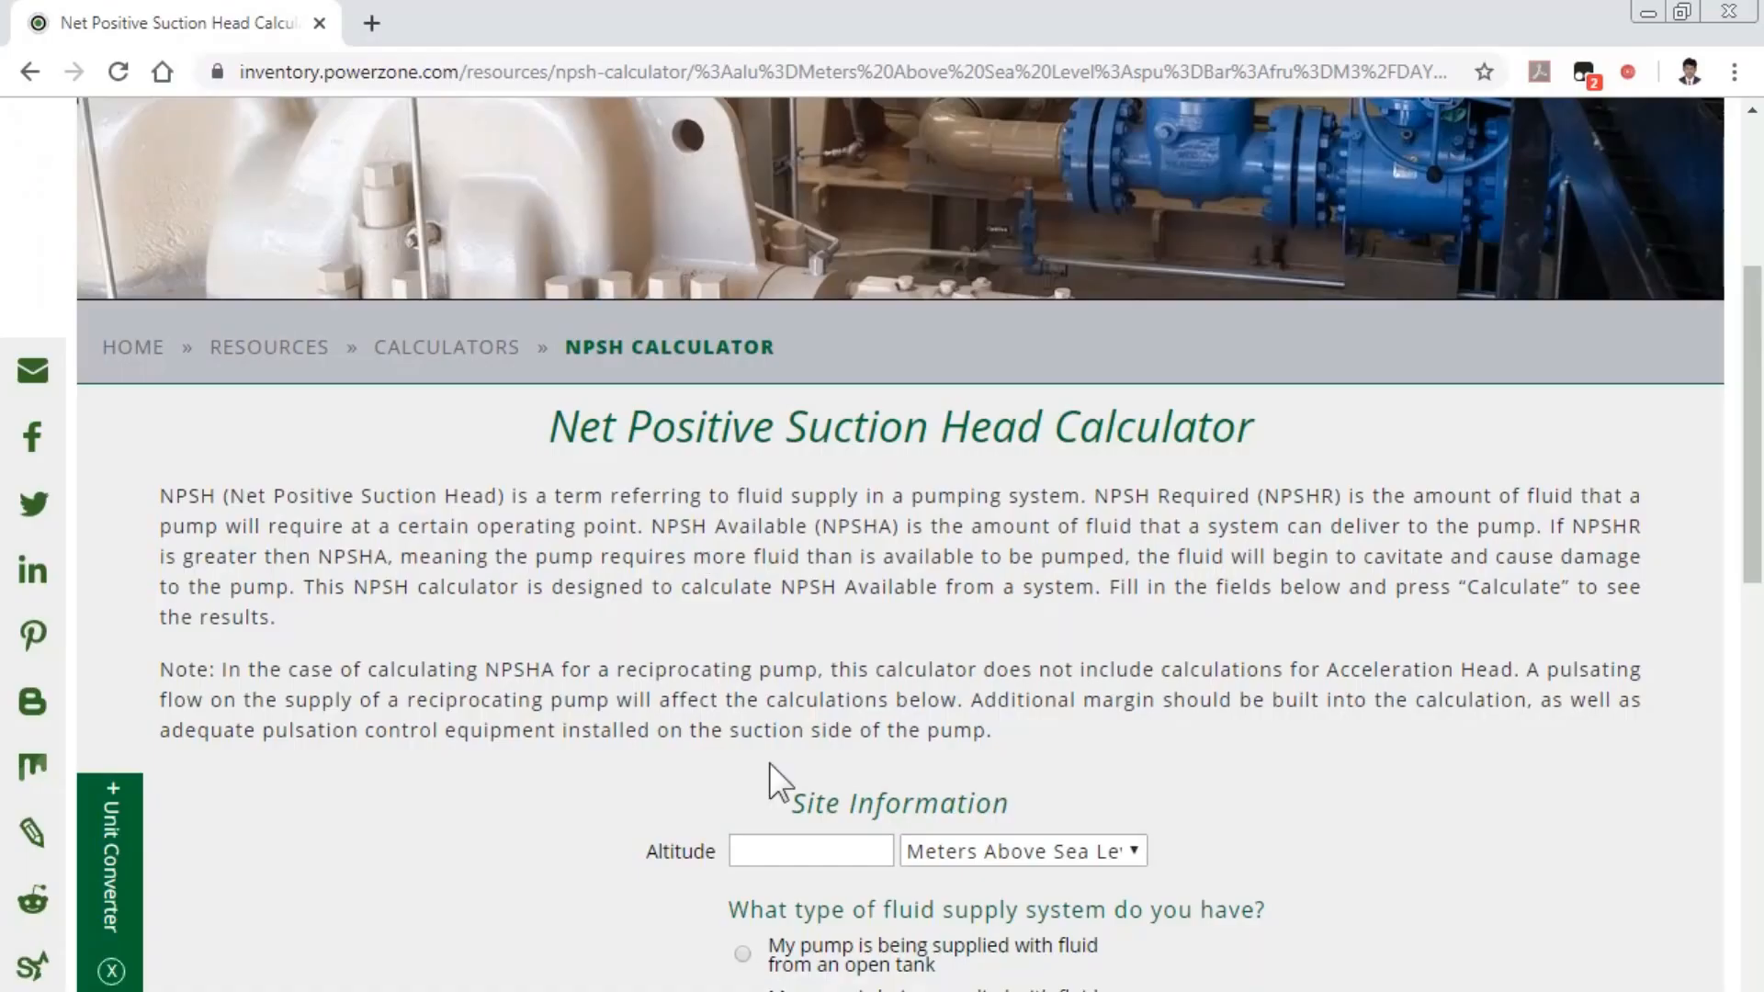
# Locate the Altitude field in the Site Information section of the Net Positive Suction Head Calculator
pyautogui.scroll(-2, 769, 763)
pyautogui.moveTo(786, 664); pyautogui.dragTo(1027, 680)
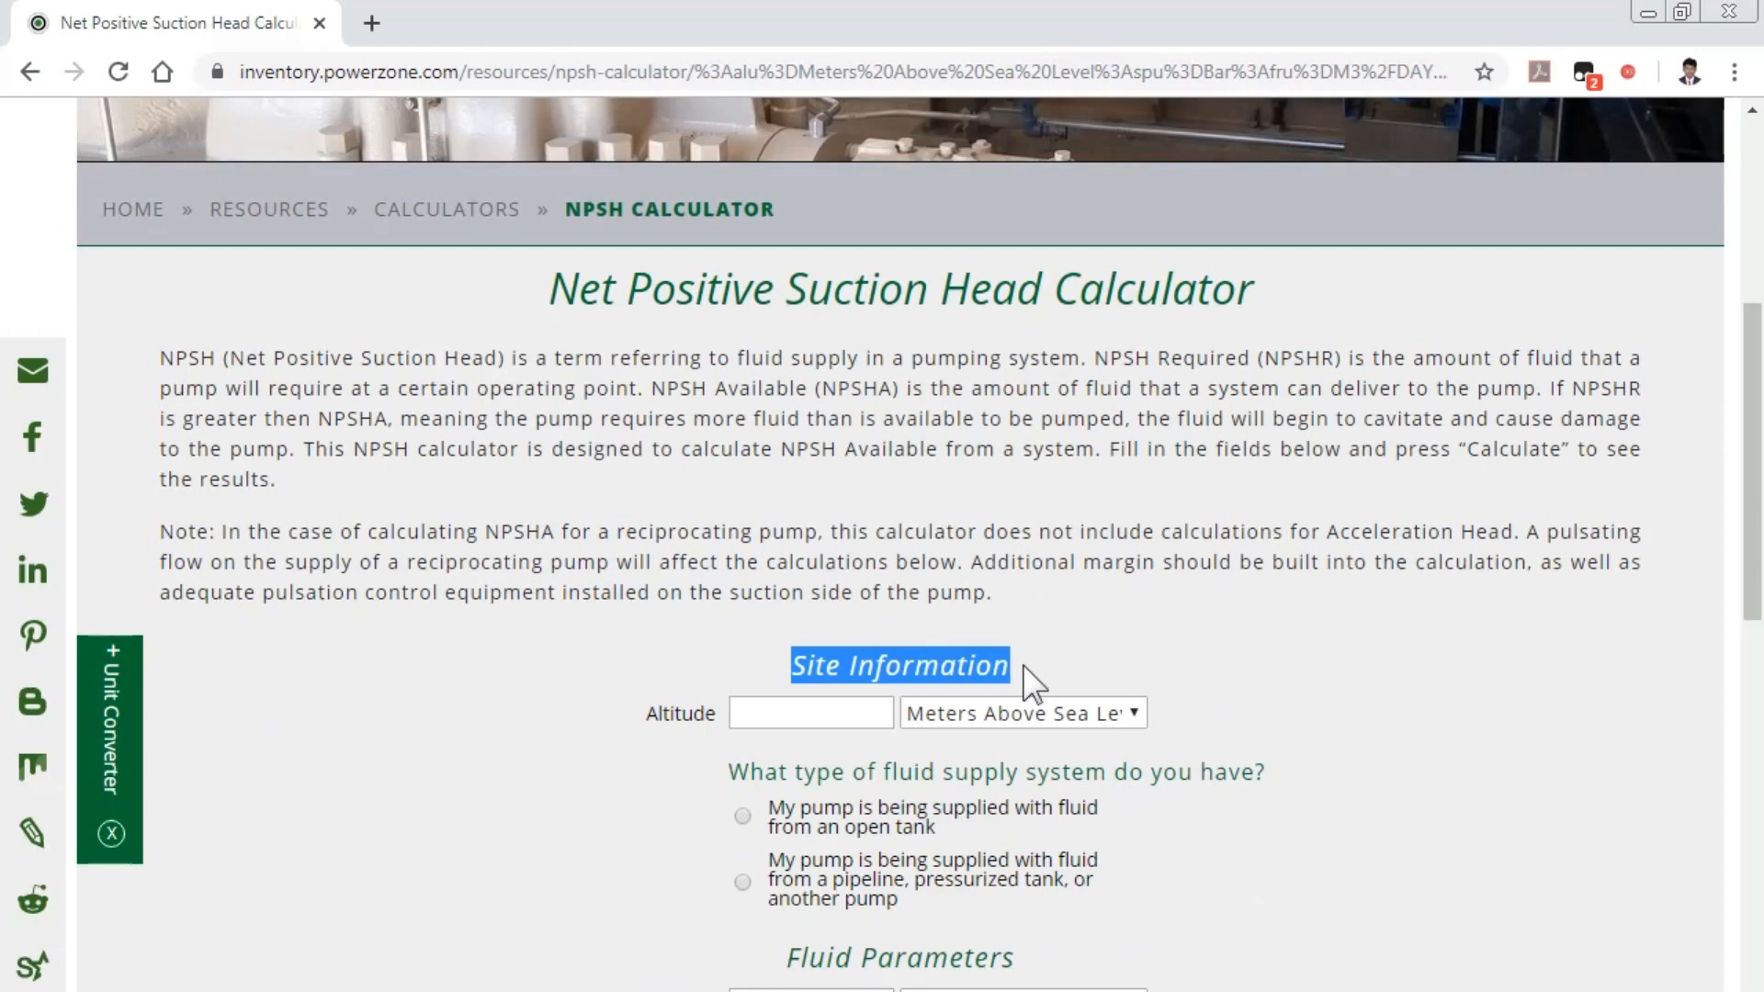
pyautogui.click(726, 717)
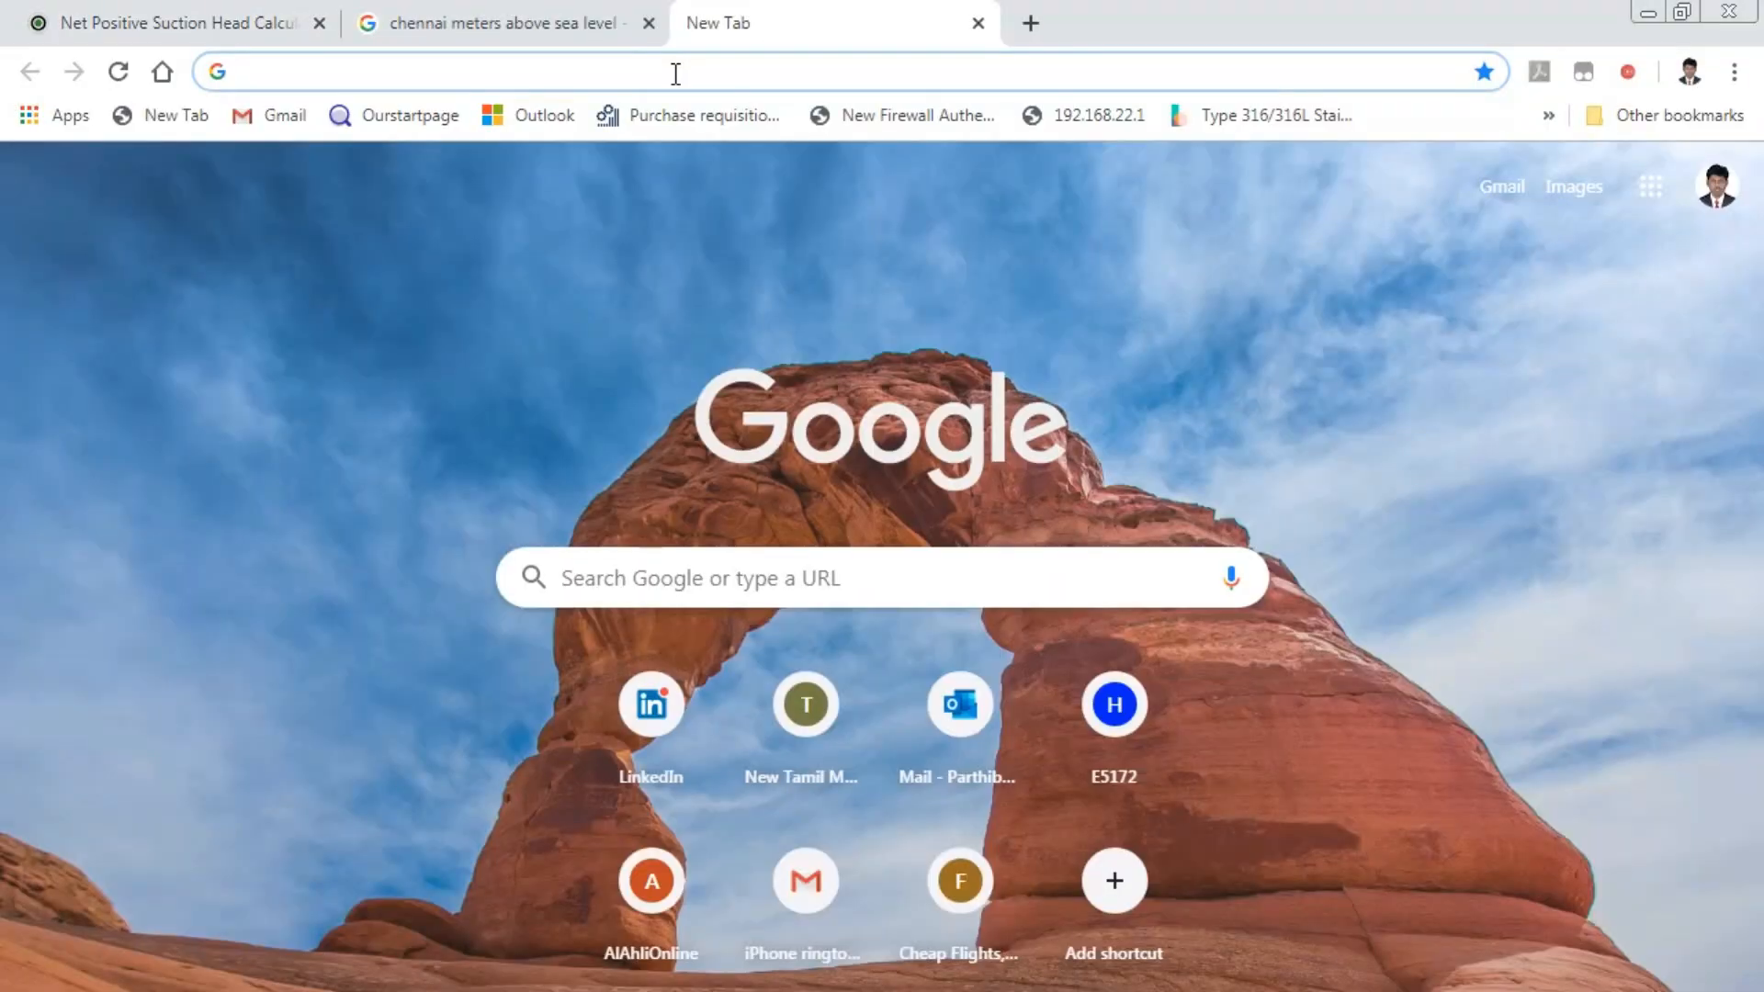
# Search Google for "delhi meters above sea level" in a new browser tab
pyautogui.write('delhi')
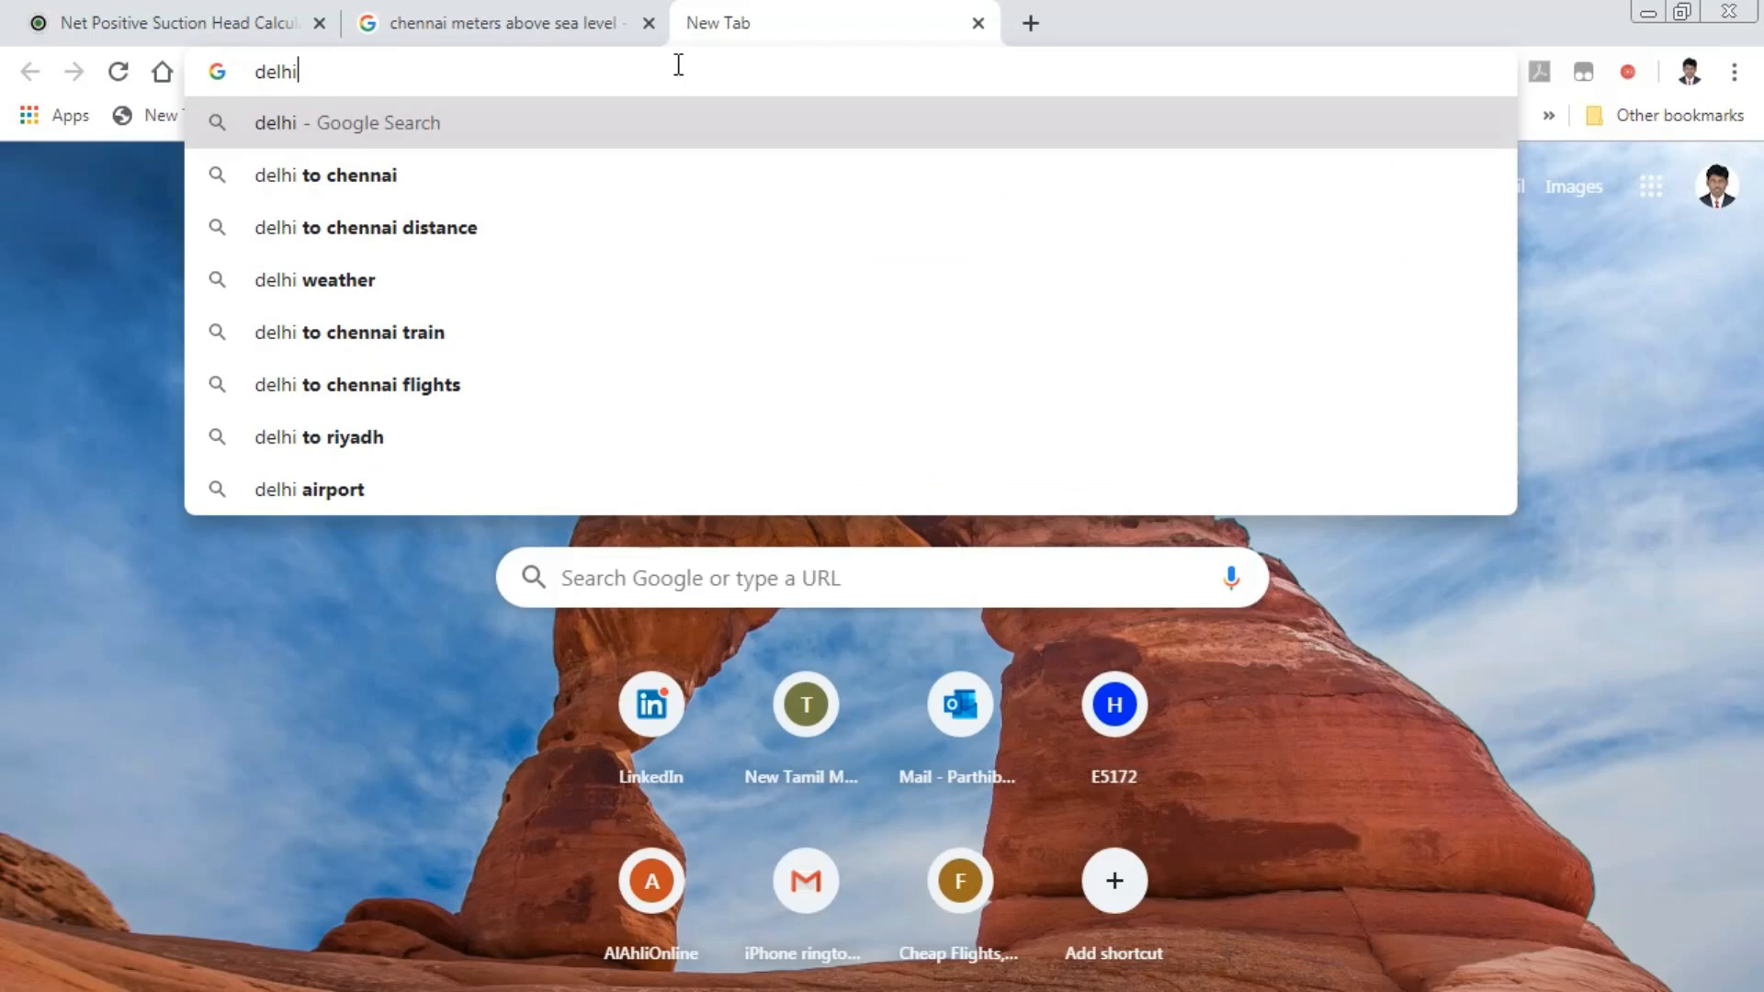
pyautogui.write(' meters')
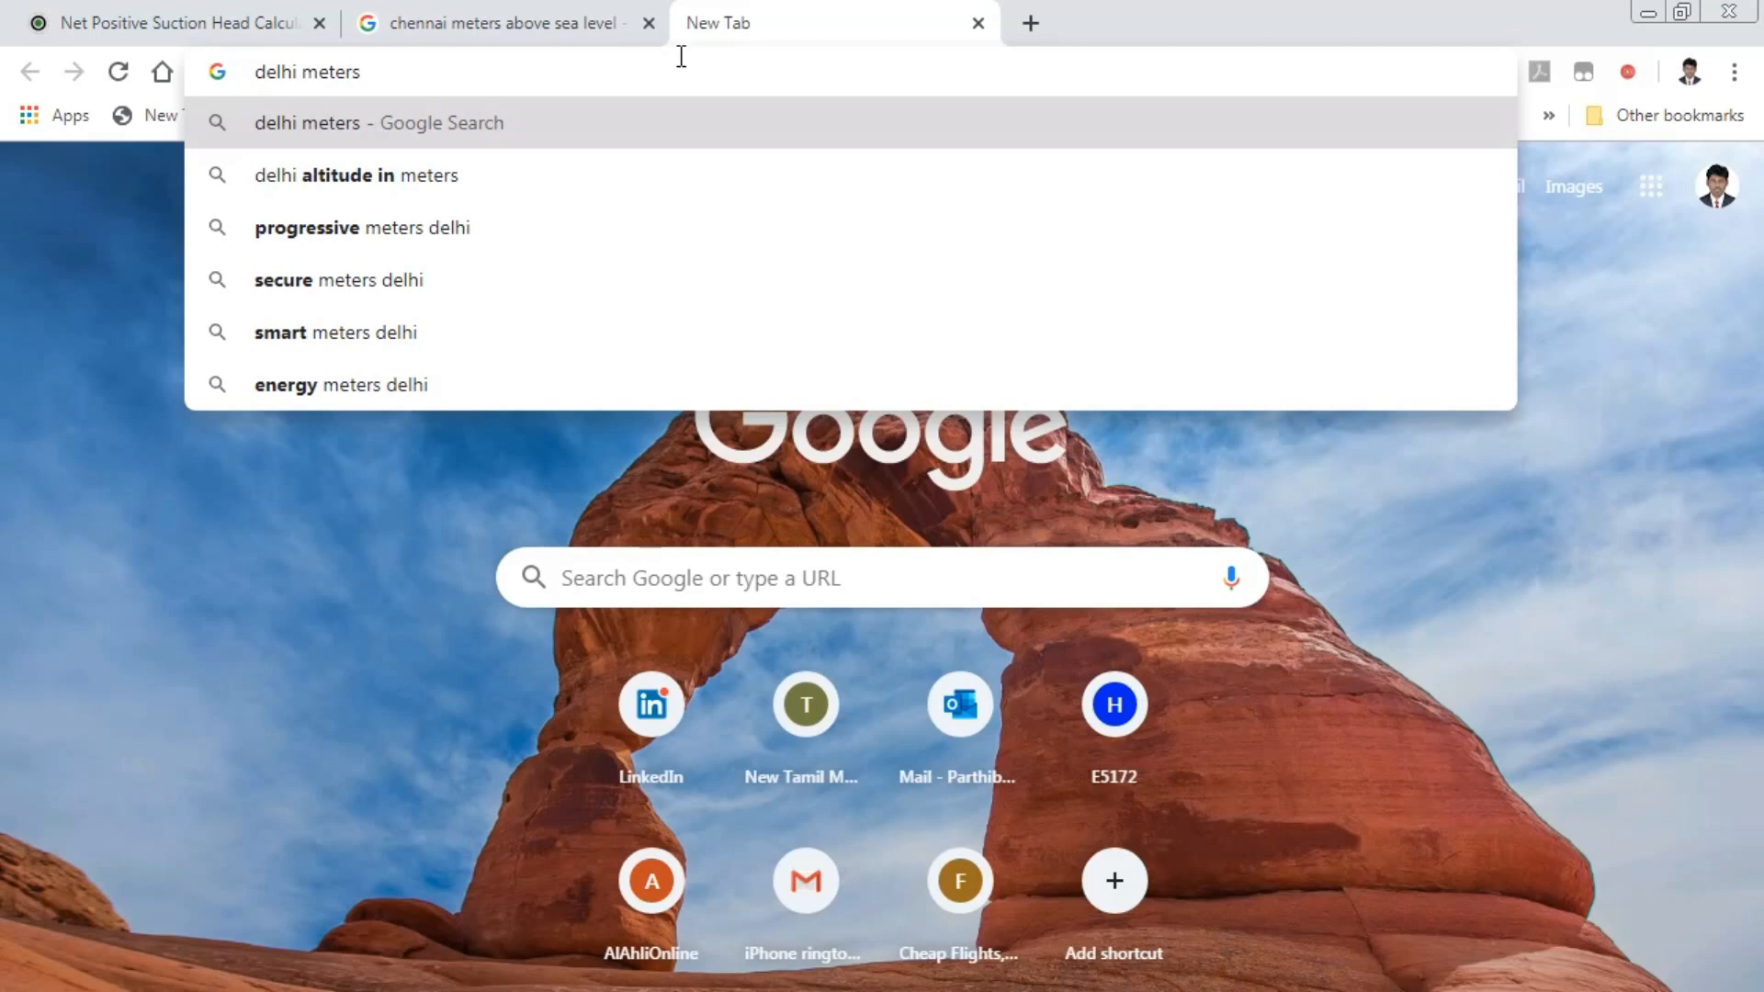
pyautogui.write('above sea level')
pyautogui.press('Return')
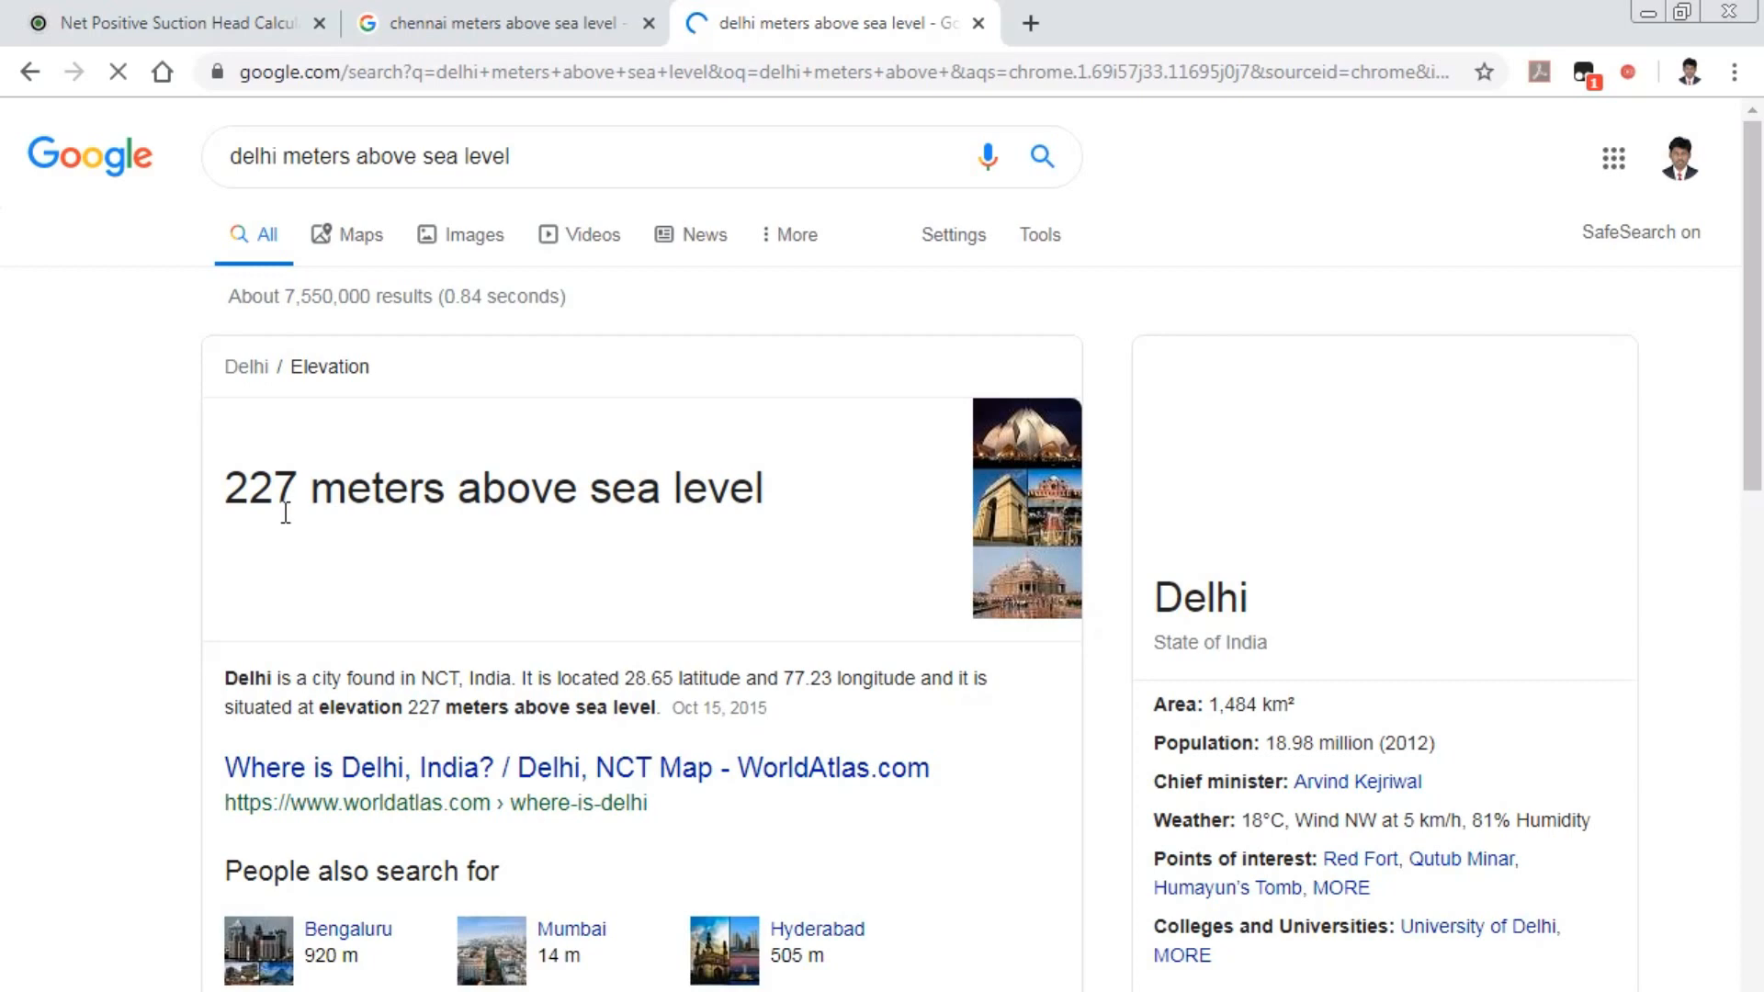
# In the NPSH calculator, set the altitude to 6.7 meters above sea level and specify an open-tank supply with a fluid level of 6 meters
pyautogui.hotkey('ctrl', 'Tab')
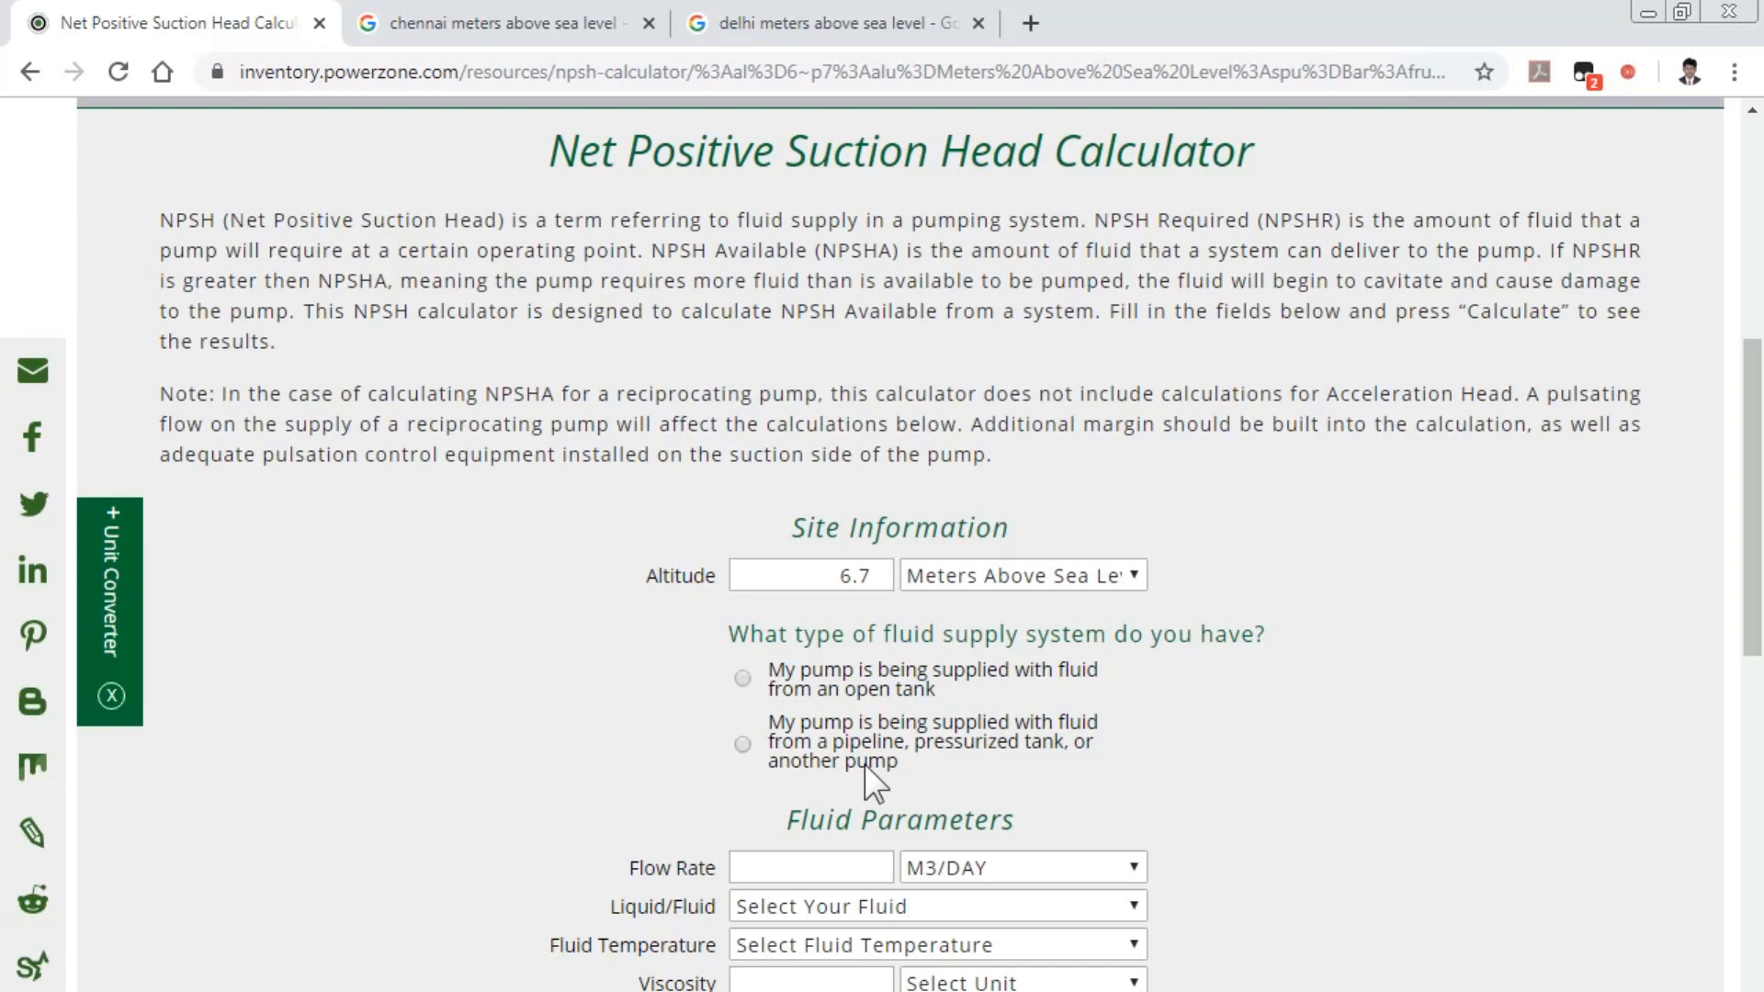
pyautogui.click(882, 688)
pyautogui.scroll(-3, 941, 593)
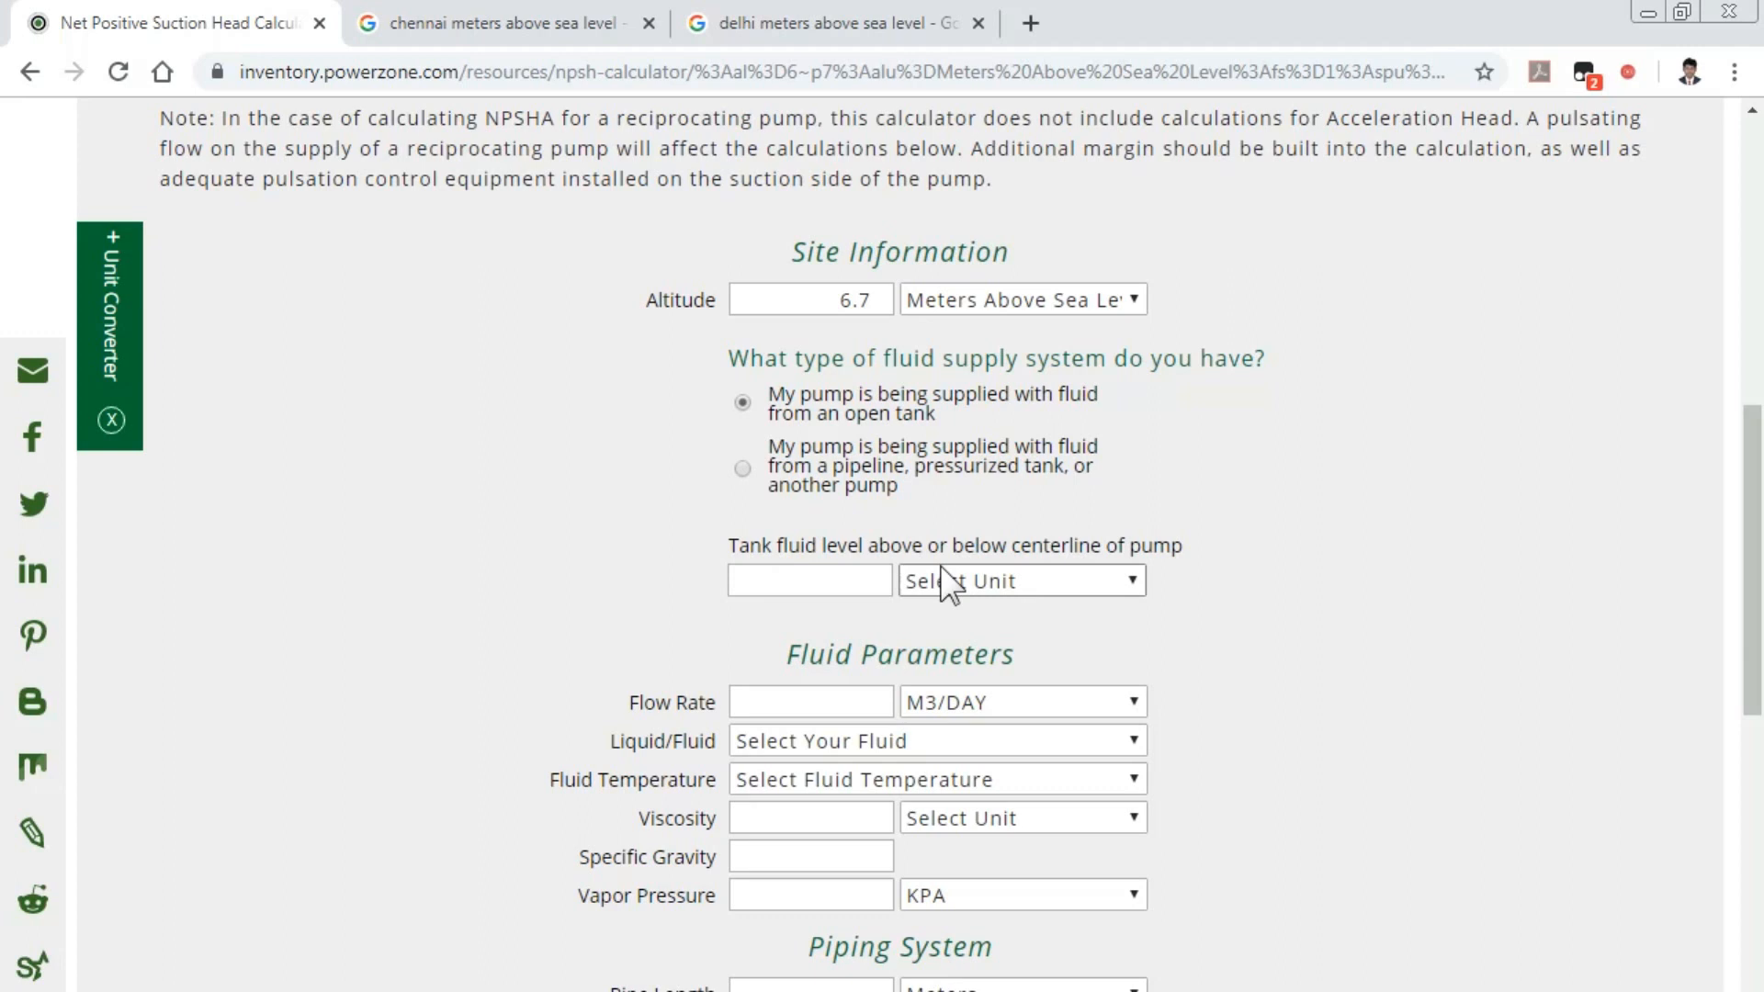
pyautogui.click(816, 580)
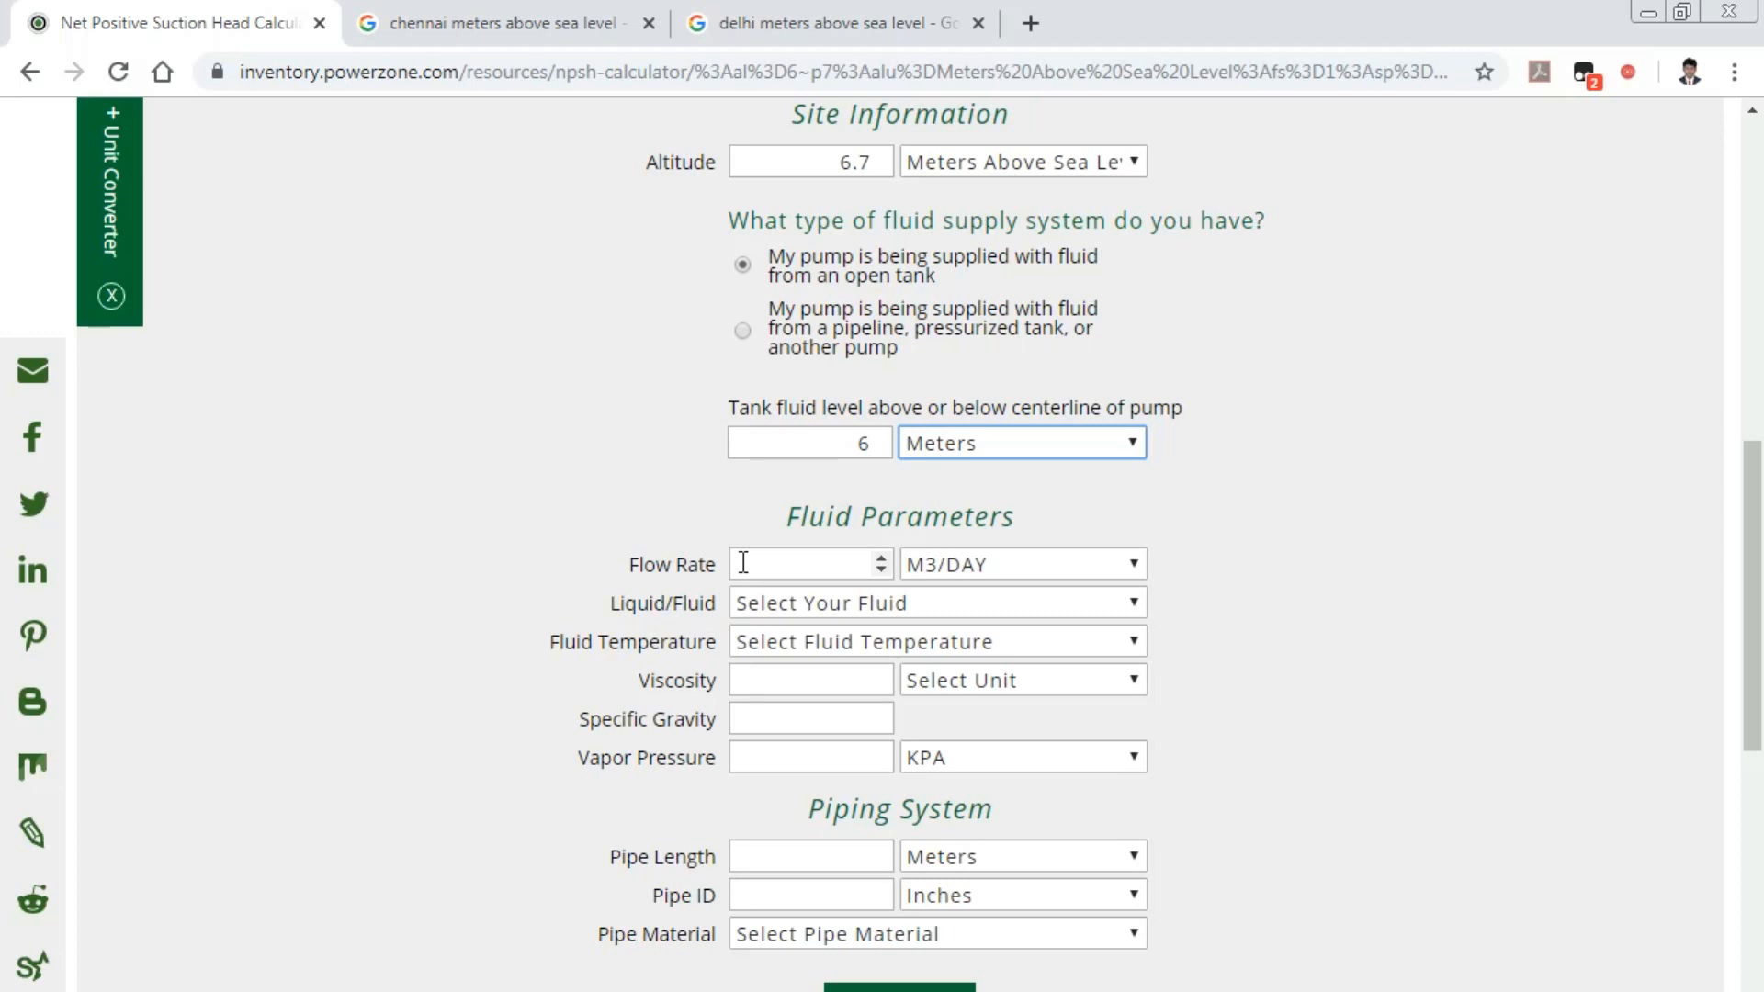
# Set the fluid parameters to a flow rate of 5000 M3/DAY, Water as the fluid and a temperature of 32 Deg. F (0C)
pyautogui.click(744, 562)
pyautogui.write('5000')
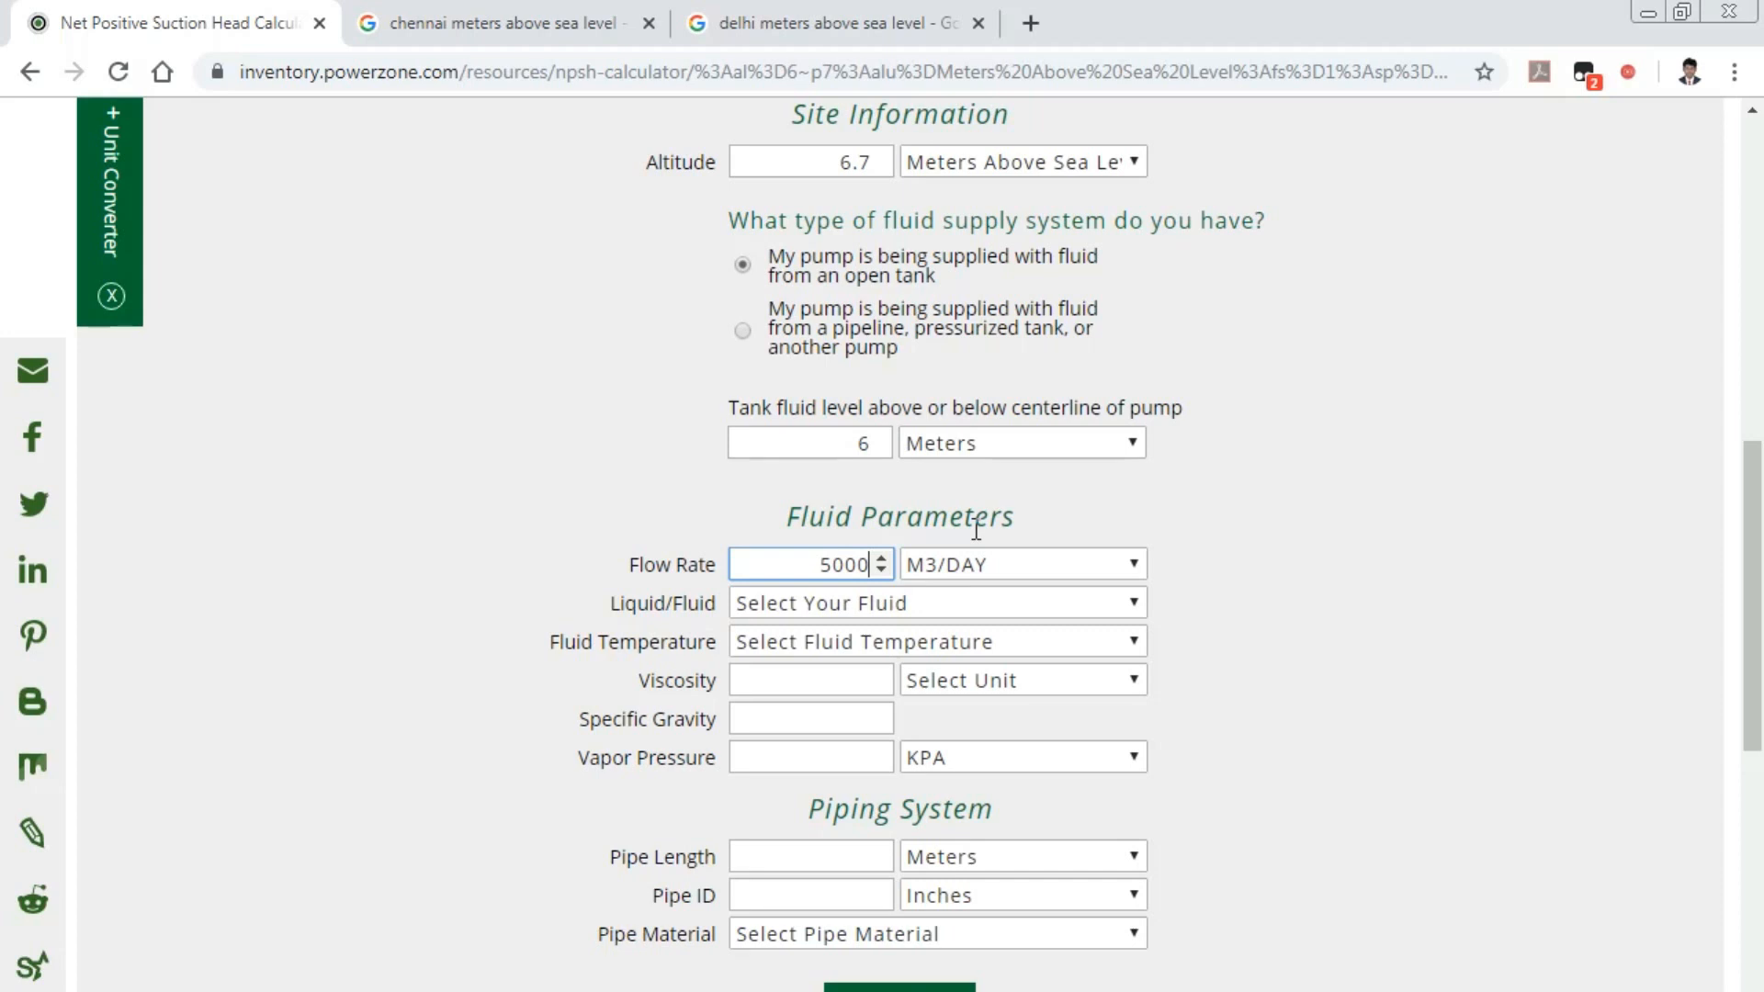
pyautogui.click(766, 606)
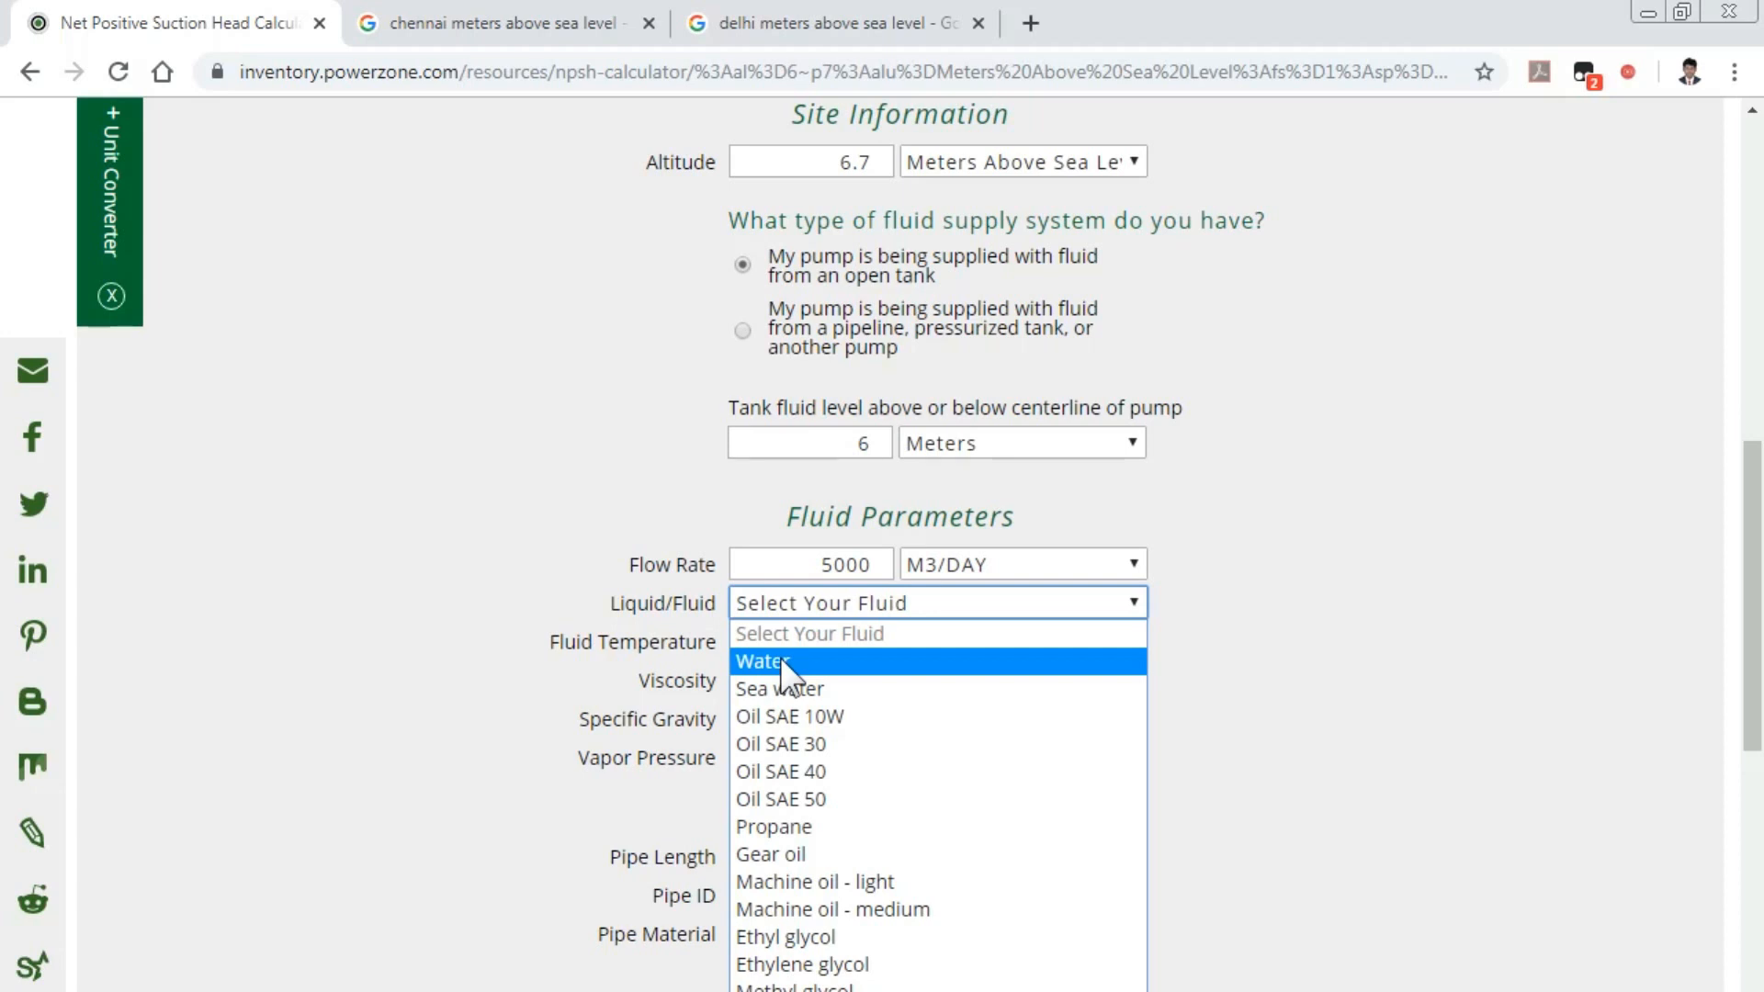
pyautogui.click(782, 664)
pyautogui.click(782, 643)
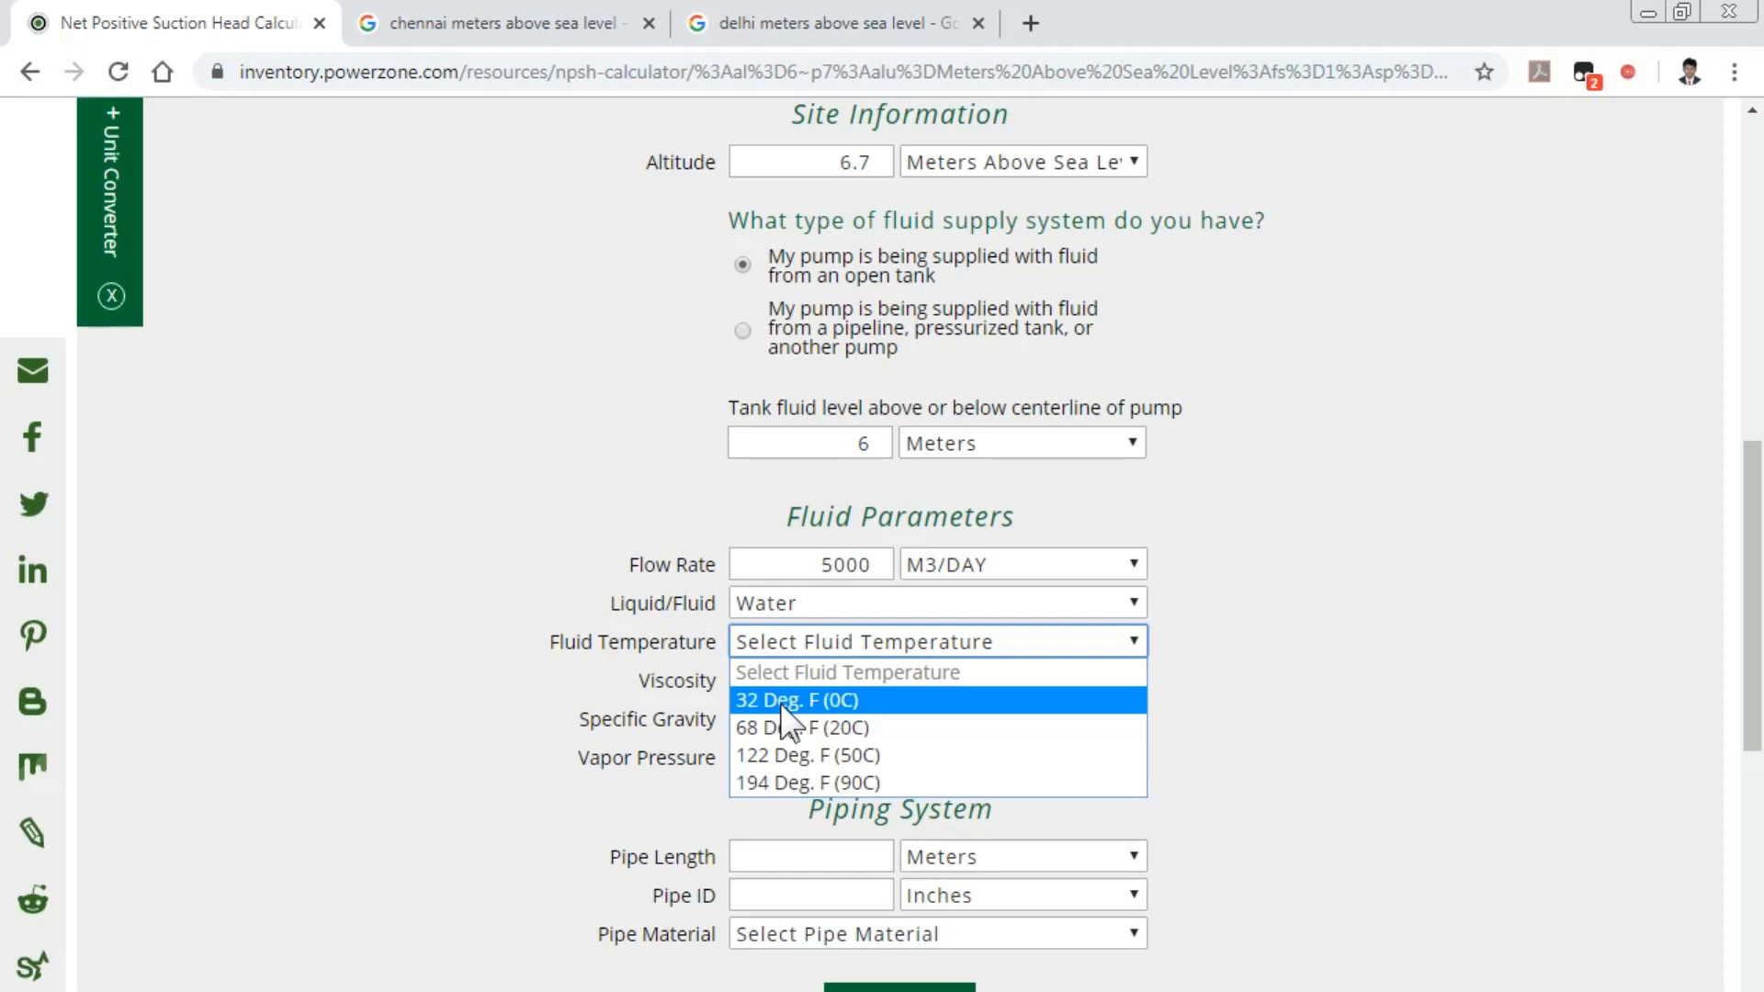
pyautogui.click(783, 703)
# Define the piping system with a pipe length of 50 meters, a pipe ID of 10 inches and Ductile Iron, cement lined material
pyautogui.scroll(-2, 937, 529)
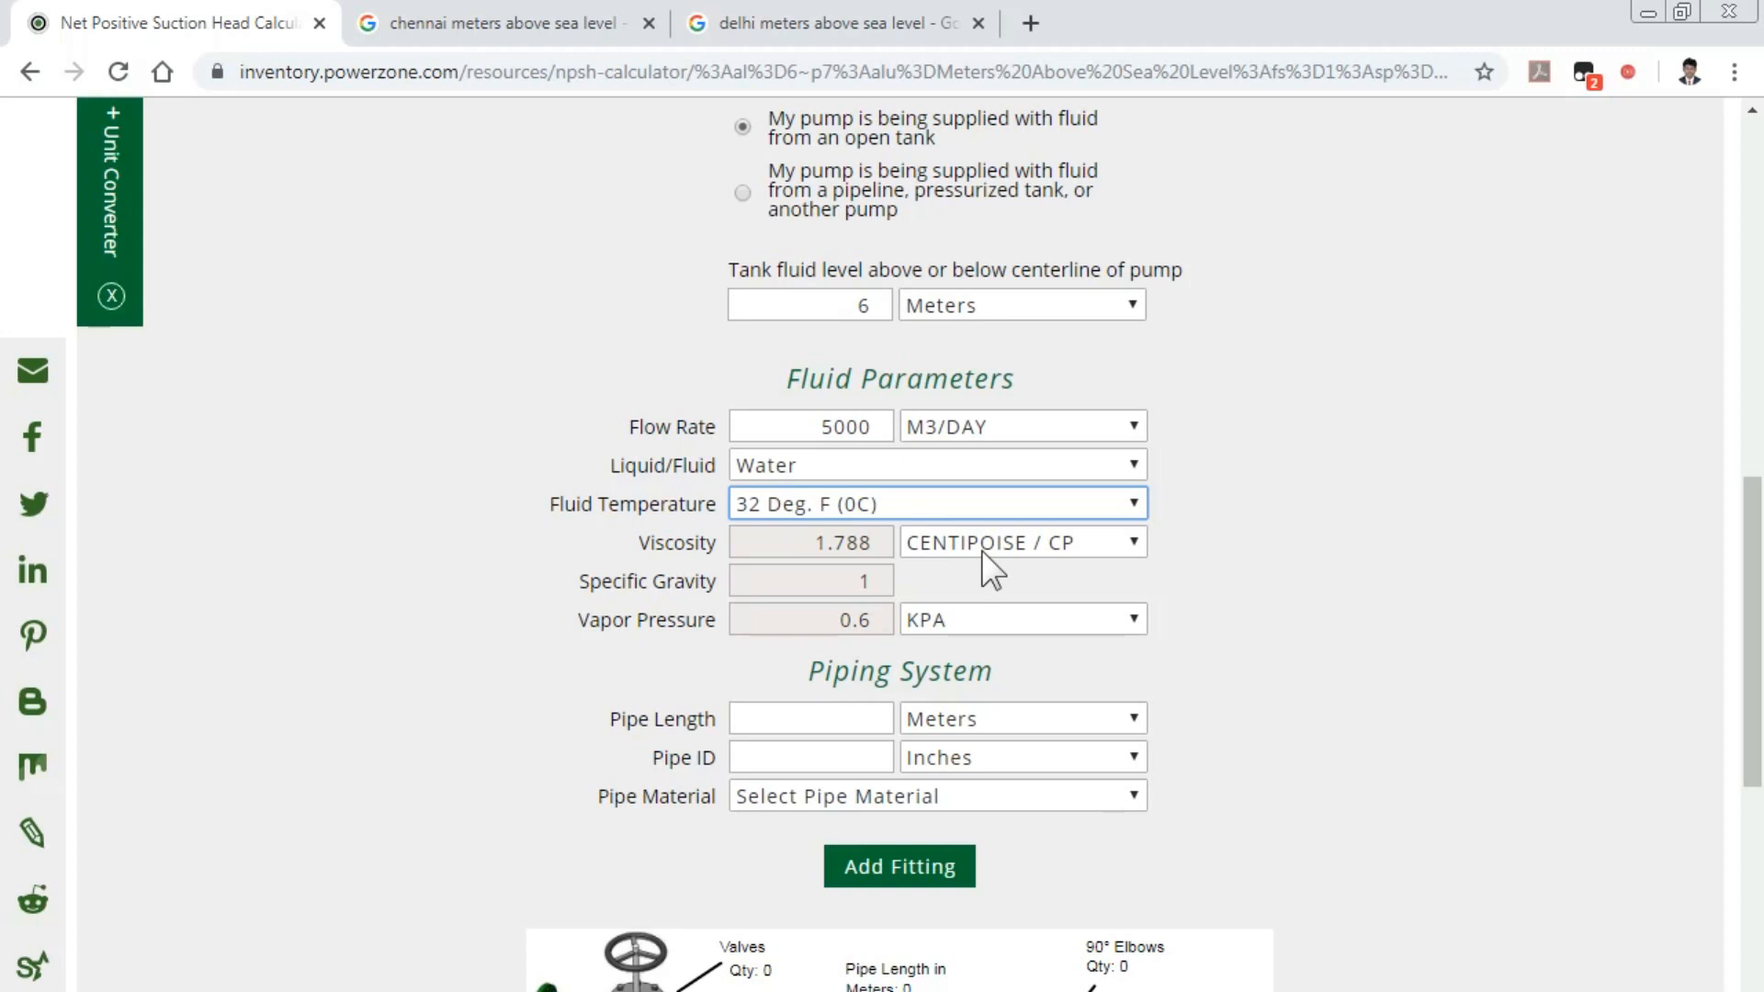
pyautogui.scroll(-1, 982, 550)
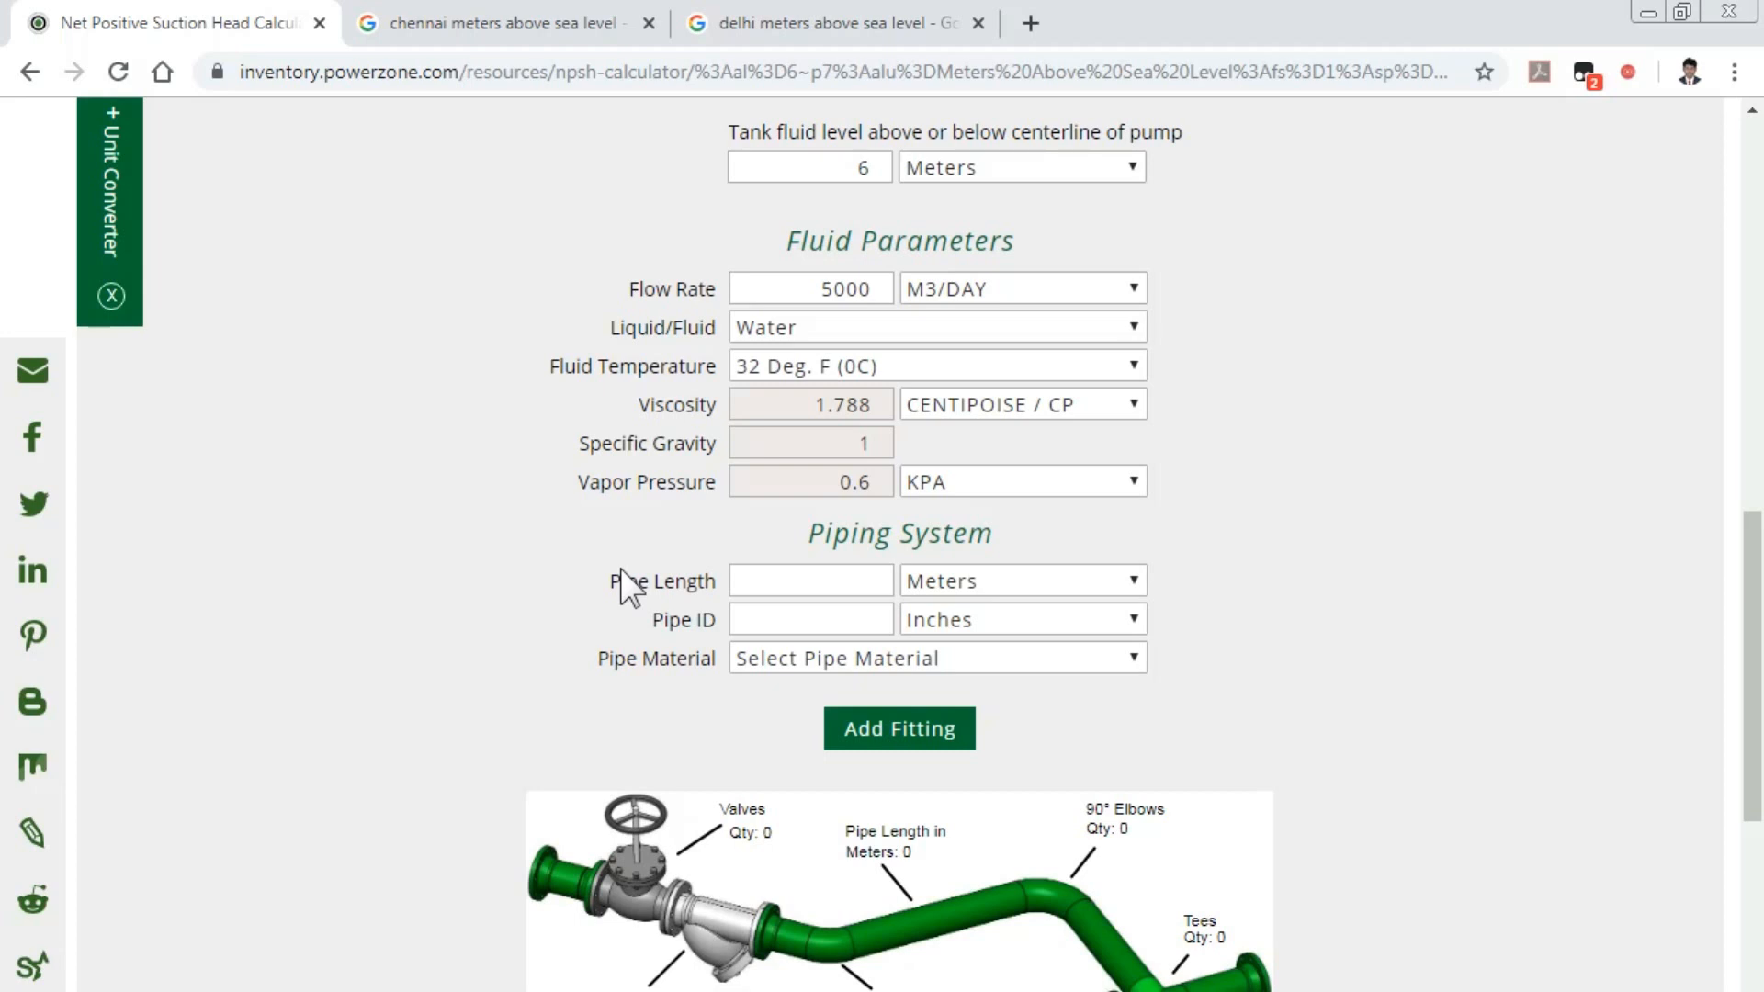
pyautogui.moveTo(650, 620); pyautogui.dragTo(727, 622)
pyautogui.click(808, 581)
pyautogui.write('50')
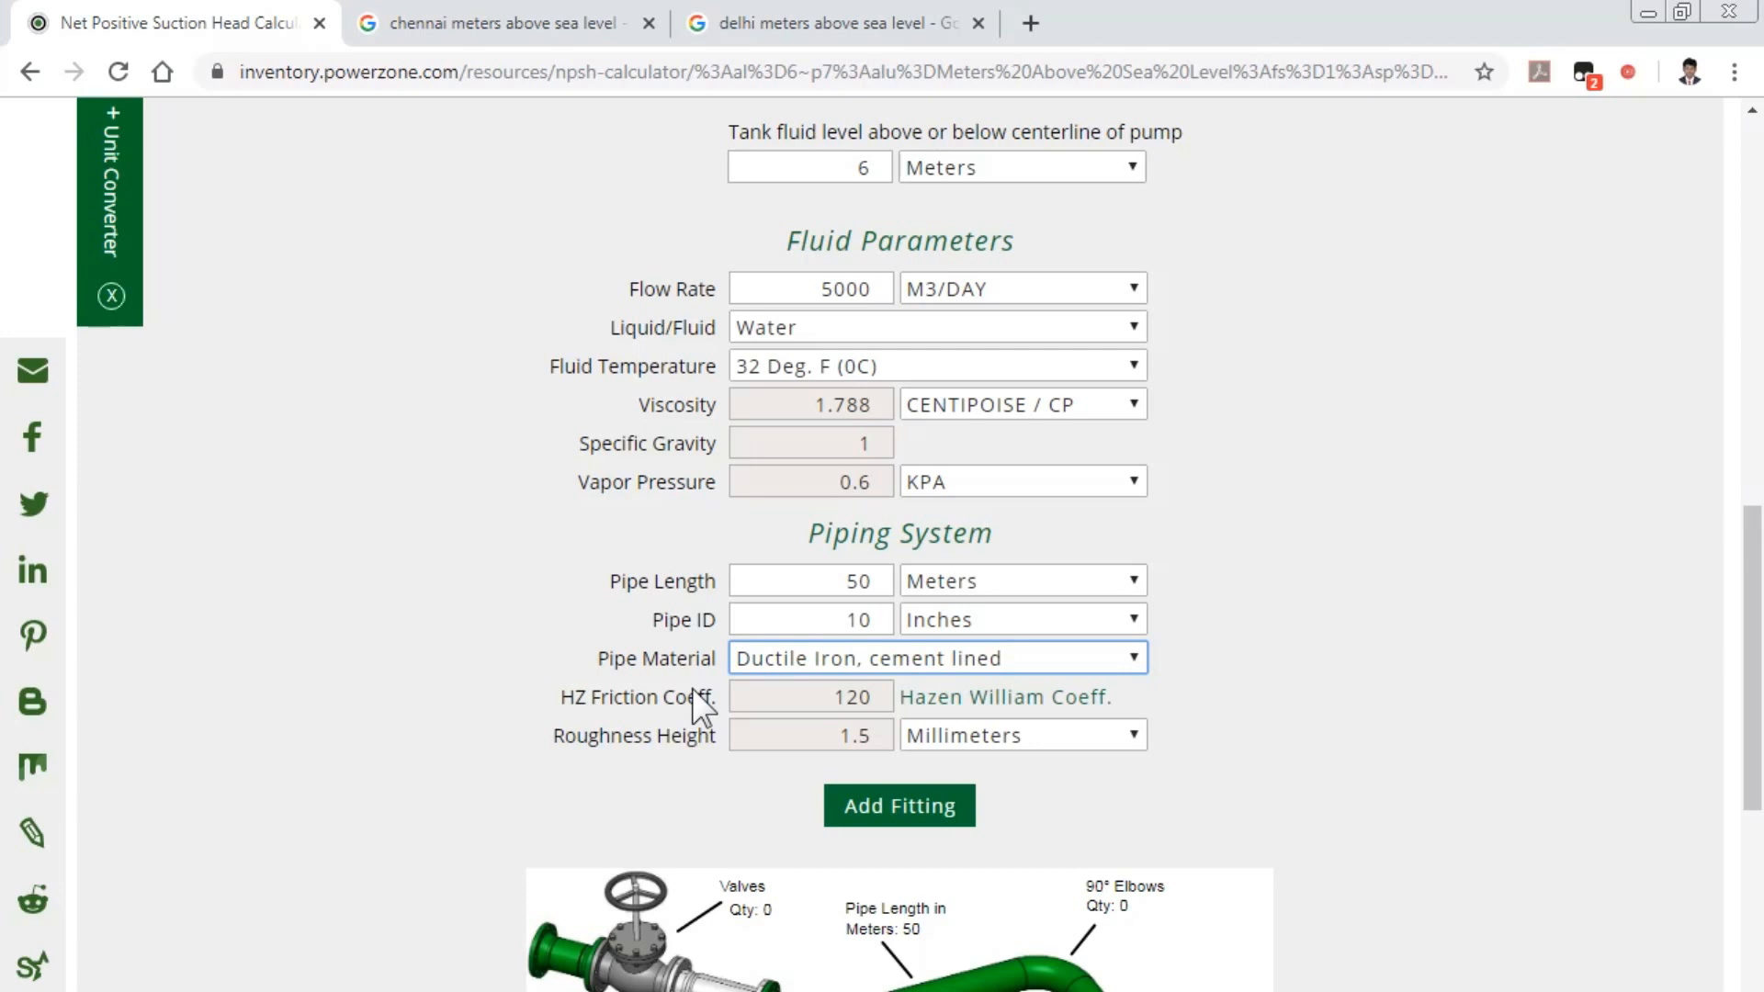
# Add two 90° SR elbows, one branch-flow tee, one fully open gate valve and one clean Y strainer to the piping fittings
pyautogui.scroll(-2, 869, 678)
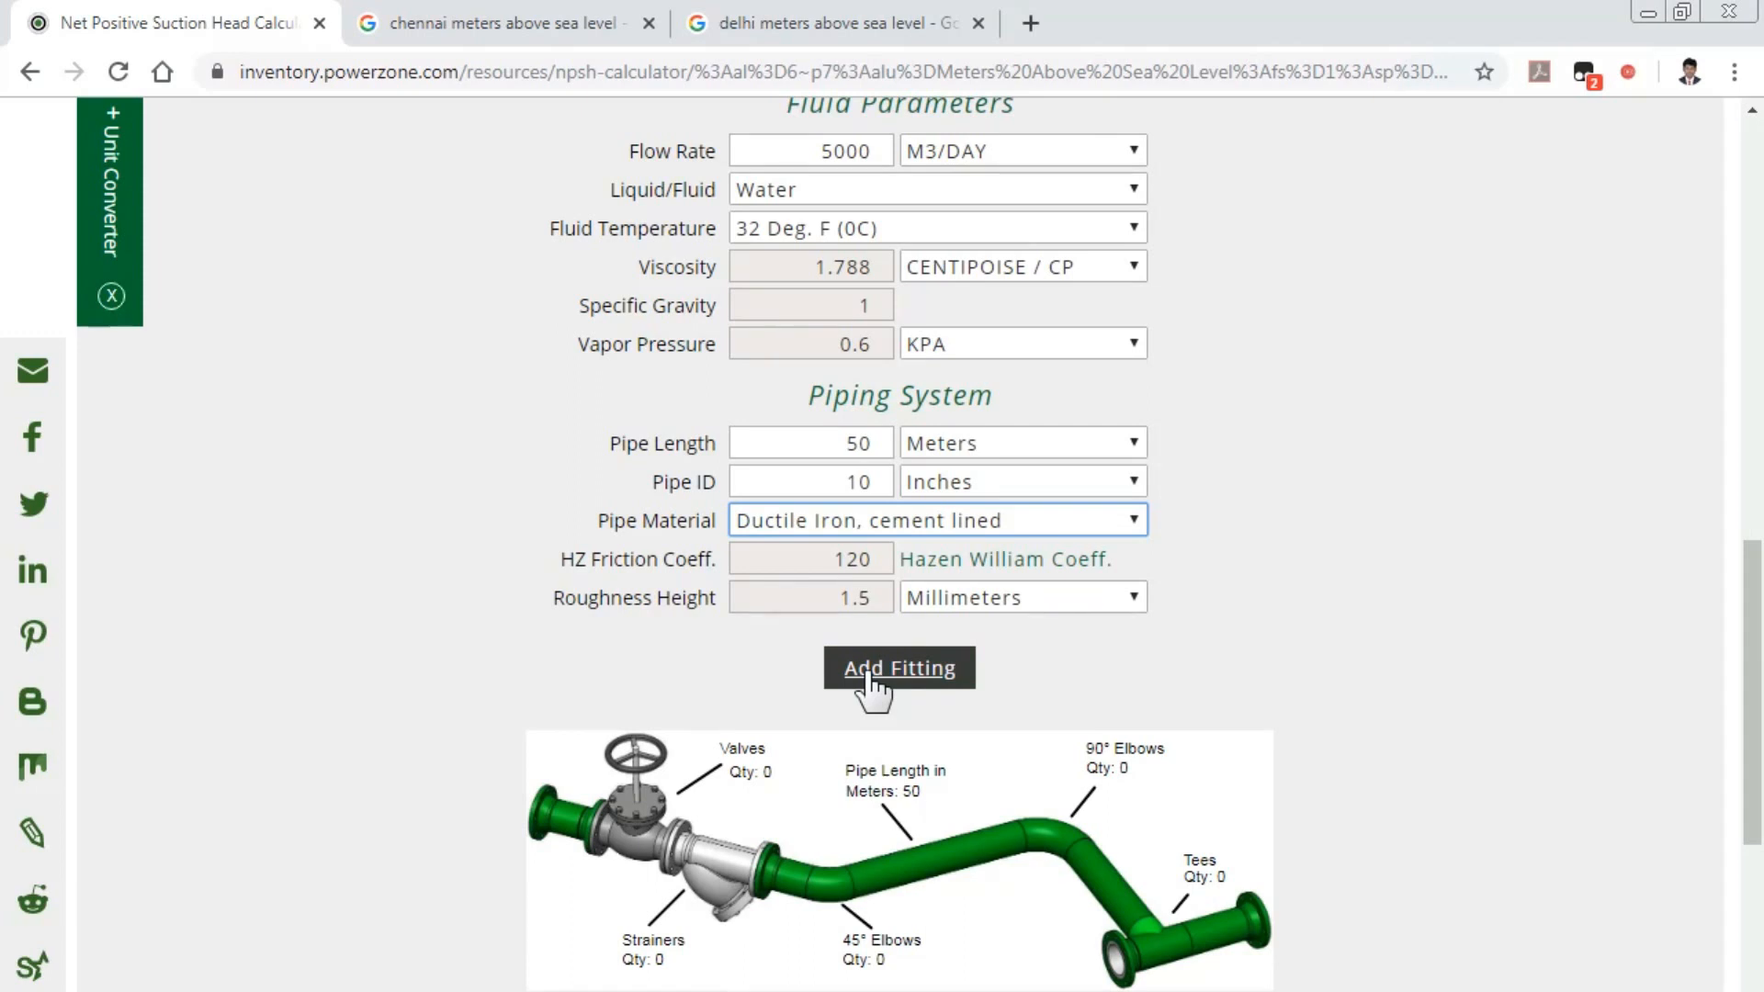
pyautogui.click(869, 670)
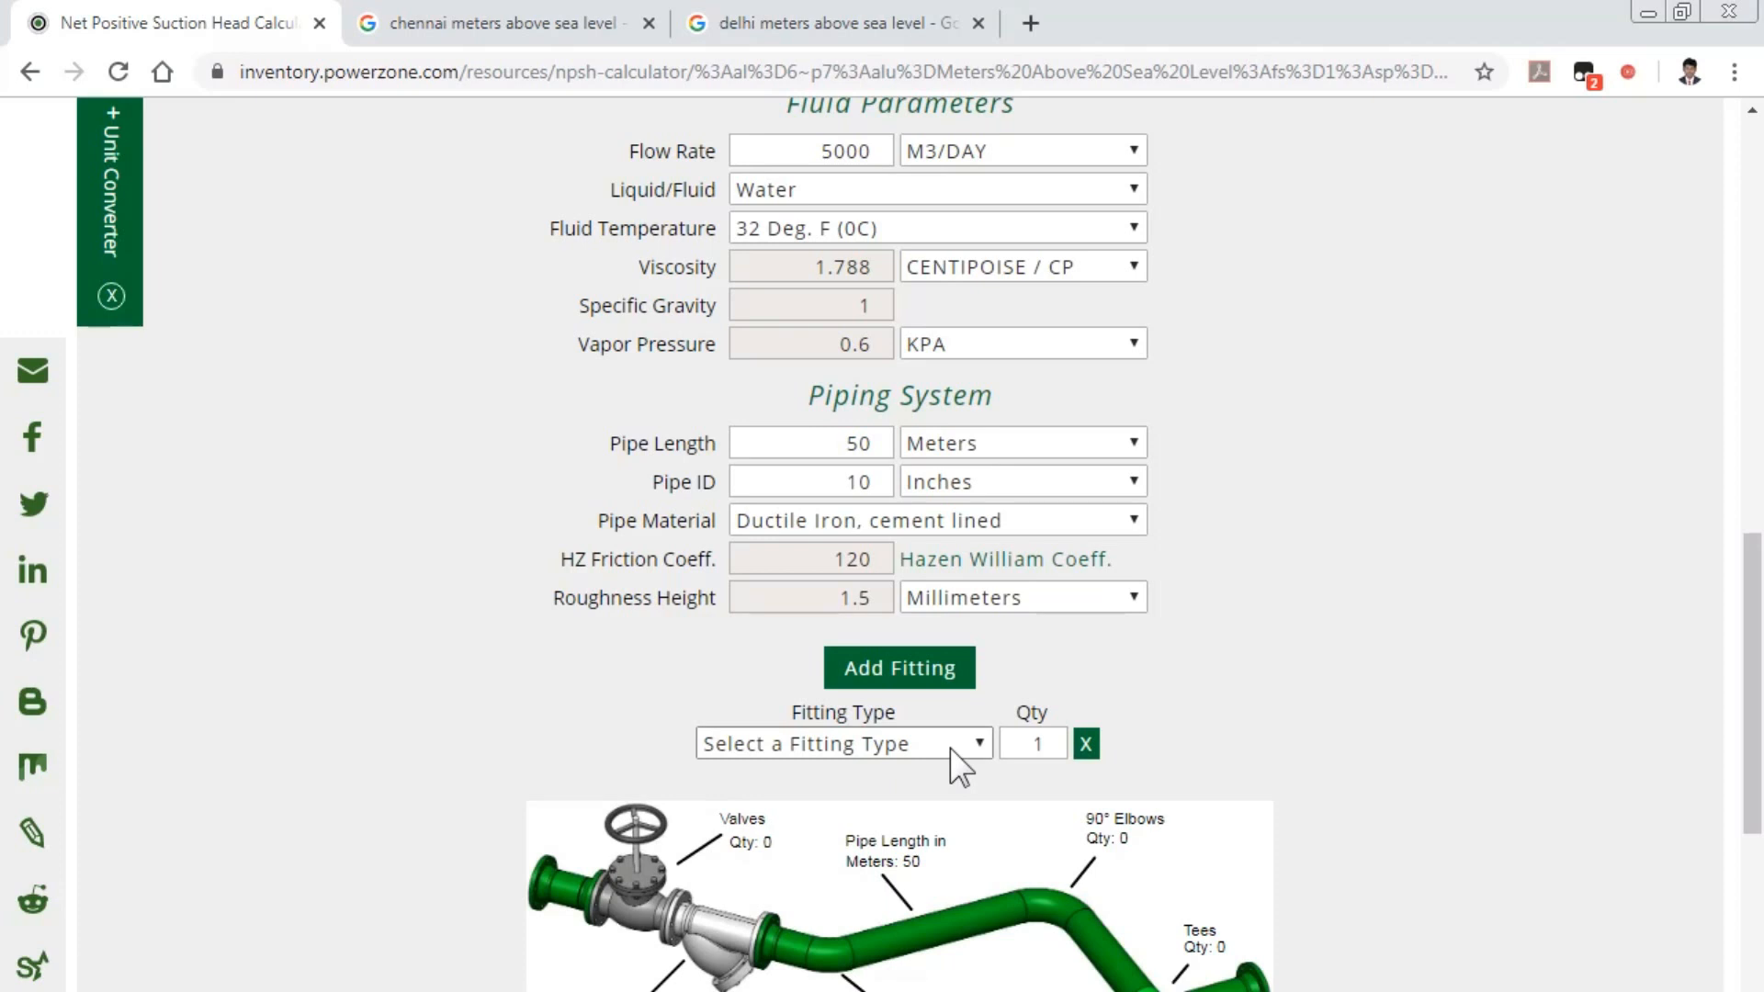
pyautogui.click(960, 754)
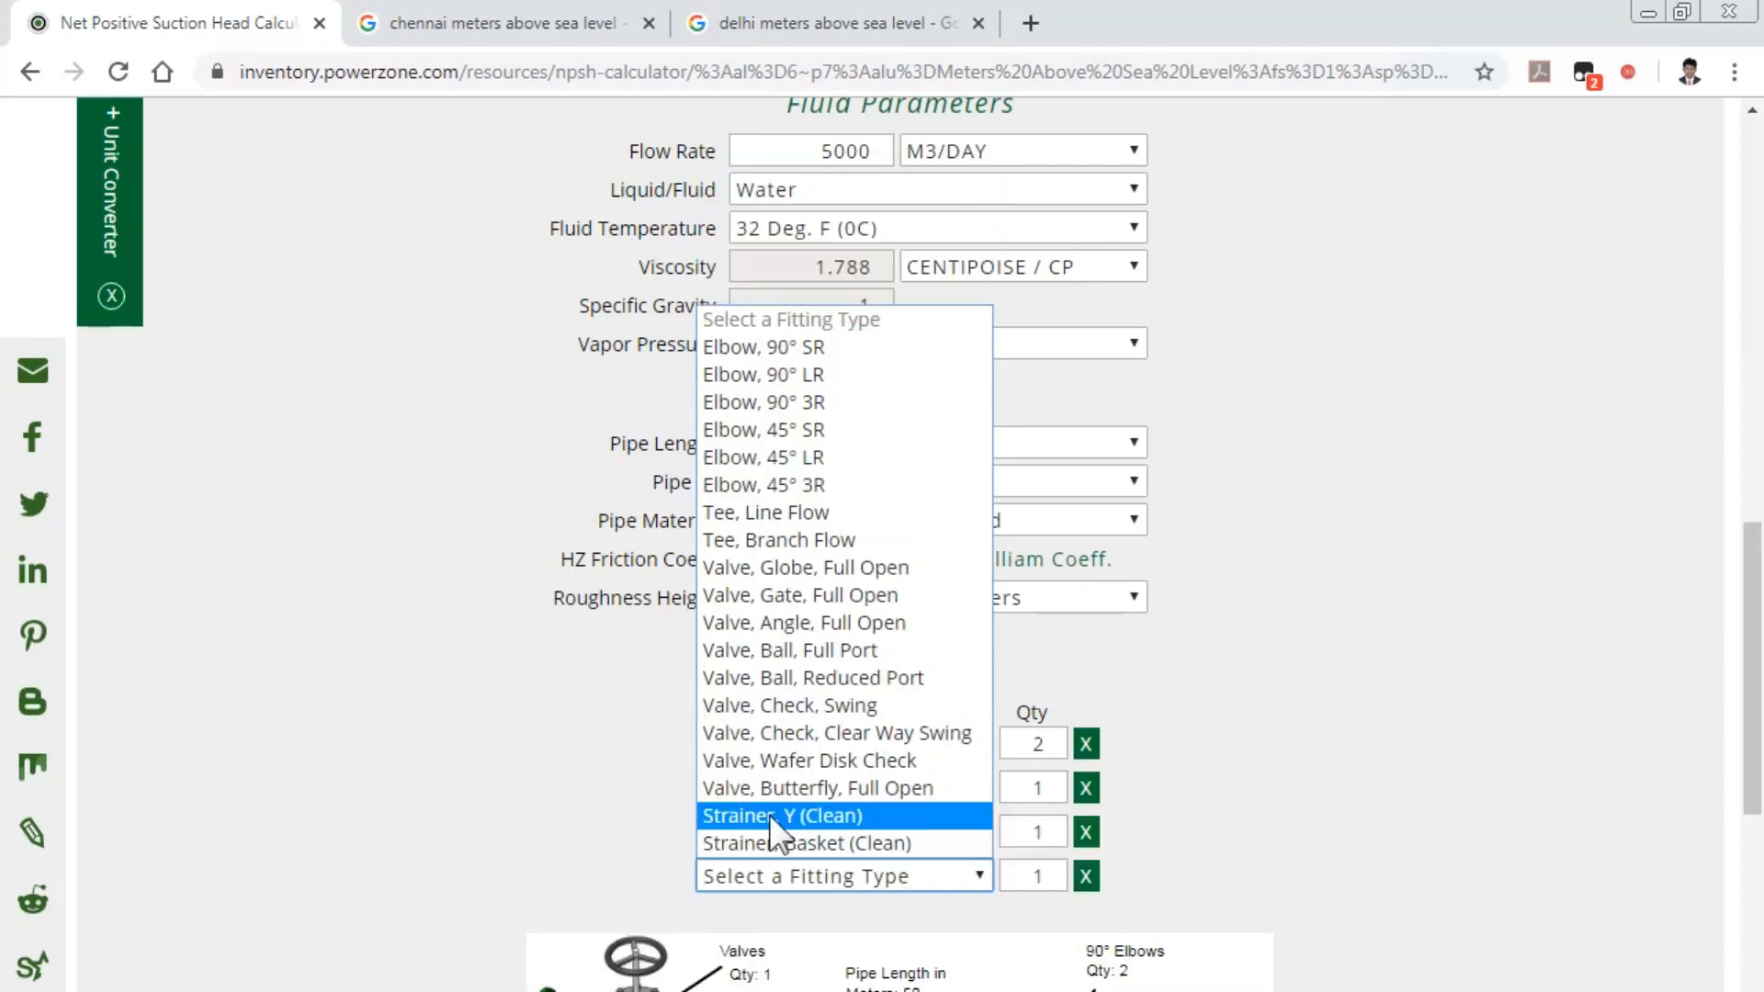
pyautogui.click(769, 814)
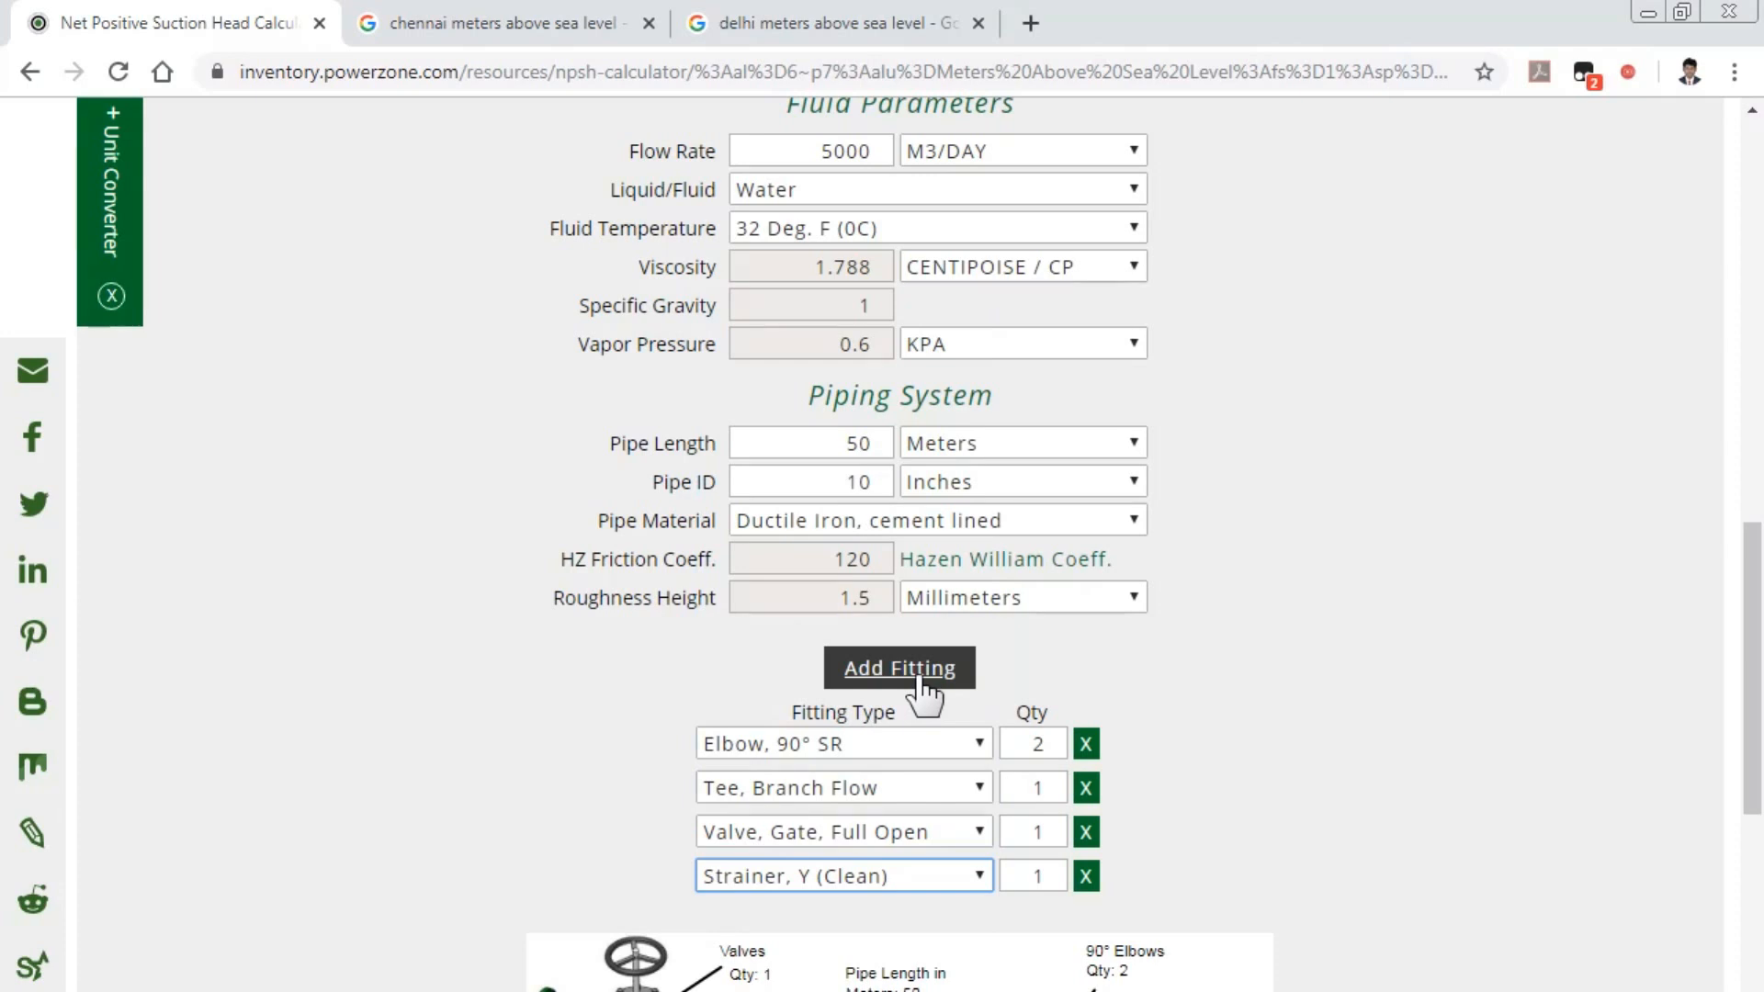
# Add one swing check valve (Valve, Check, Swing) to the list of piping fittings
pyautogui.click(922, 695)
pyautogui.click(846, 920)
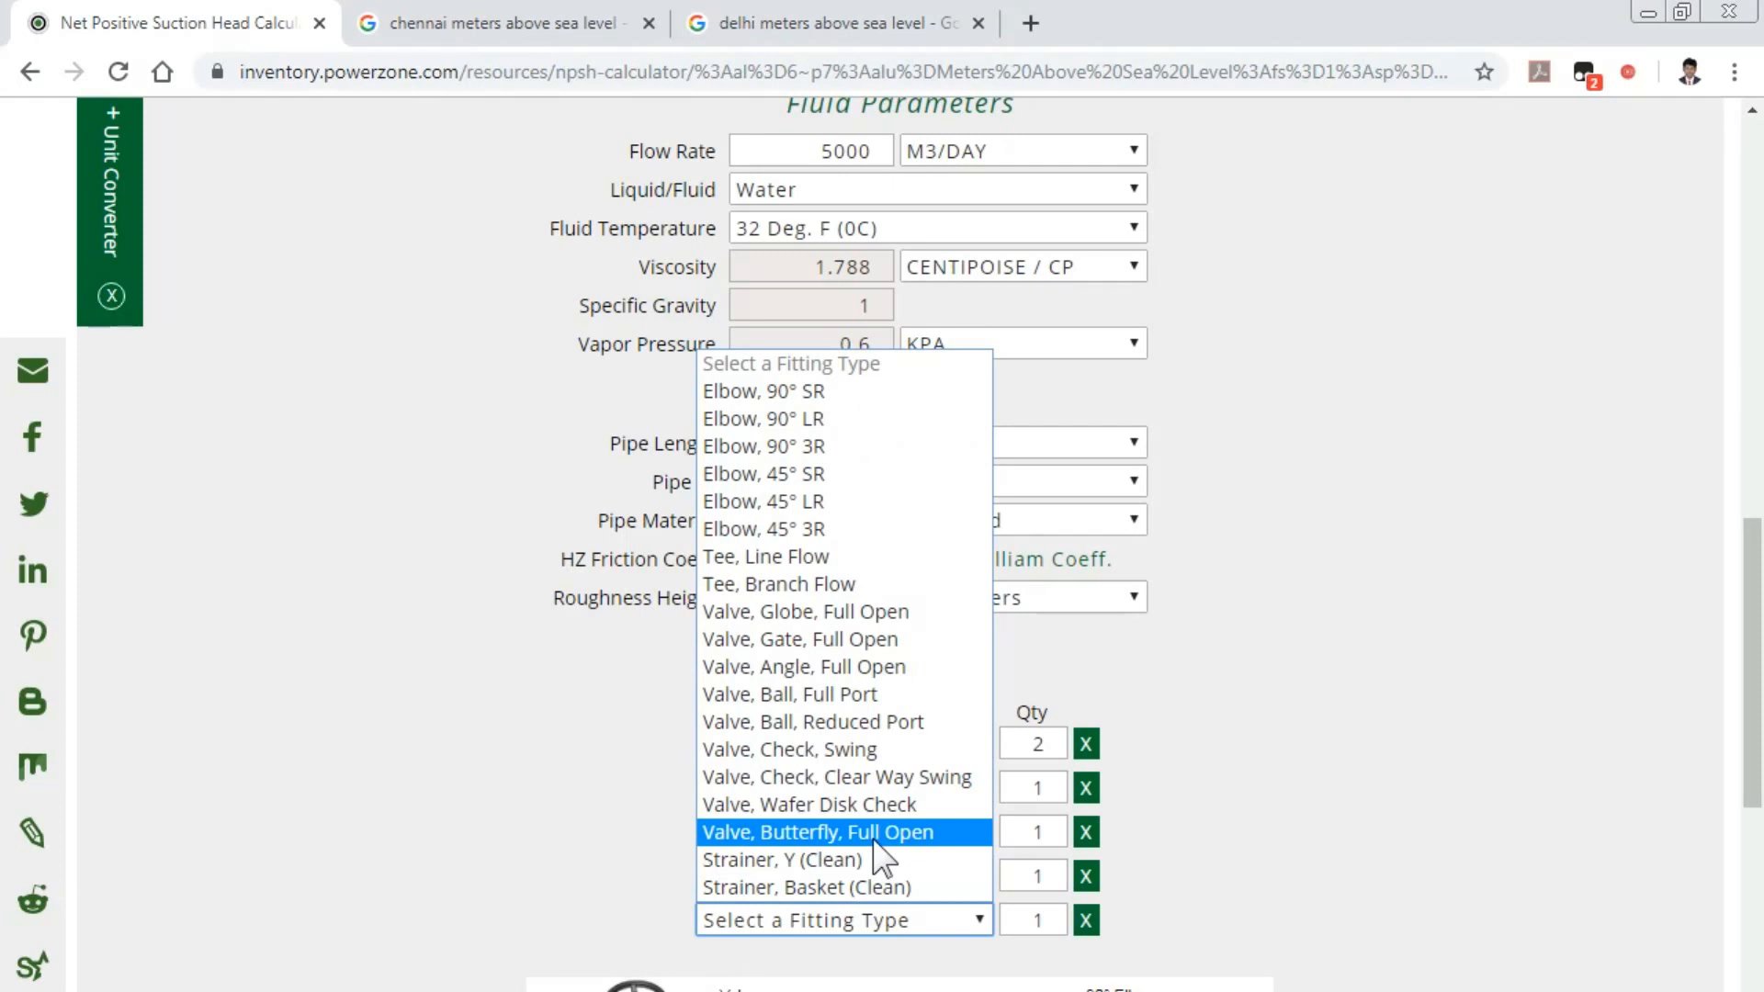
pyautogui.click(791, 749)
# Review the entered parameters, calculate the available NPSH and return the results as HEAD M
pyautogui.scroll(-1, 977, 662)
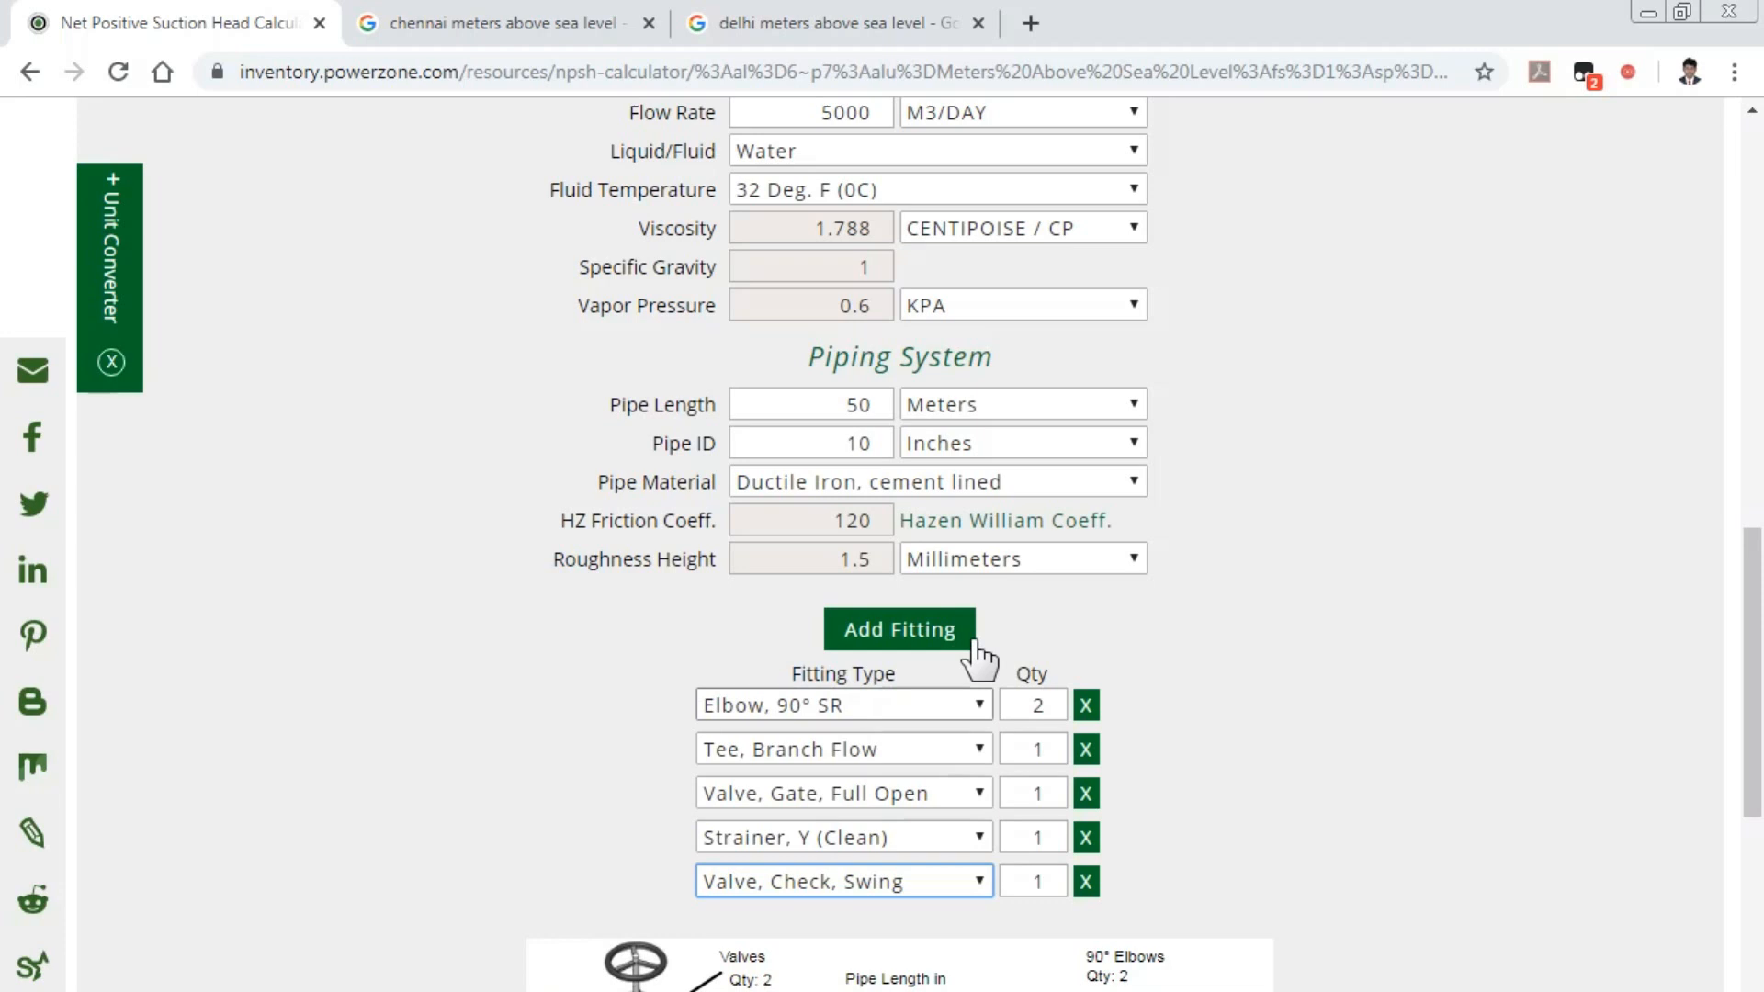
pyautogui.scroll(9, 840, 579)
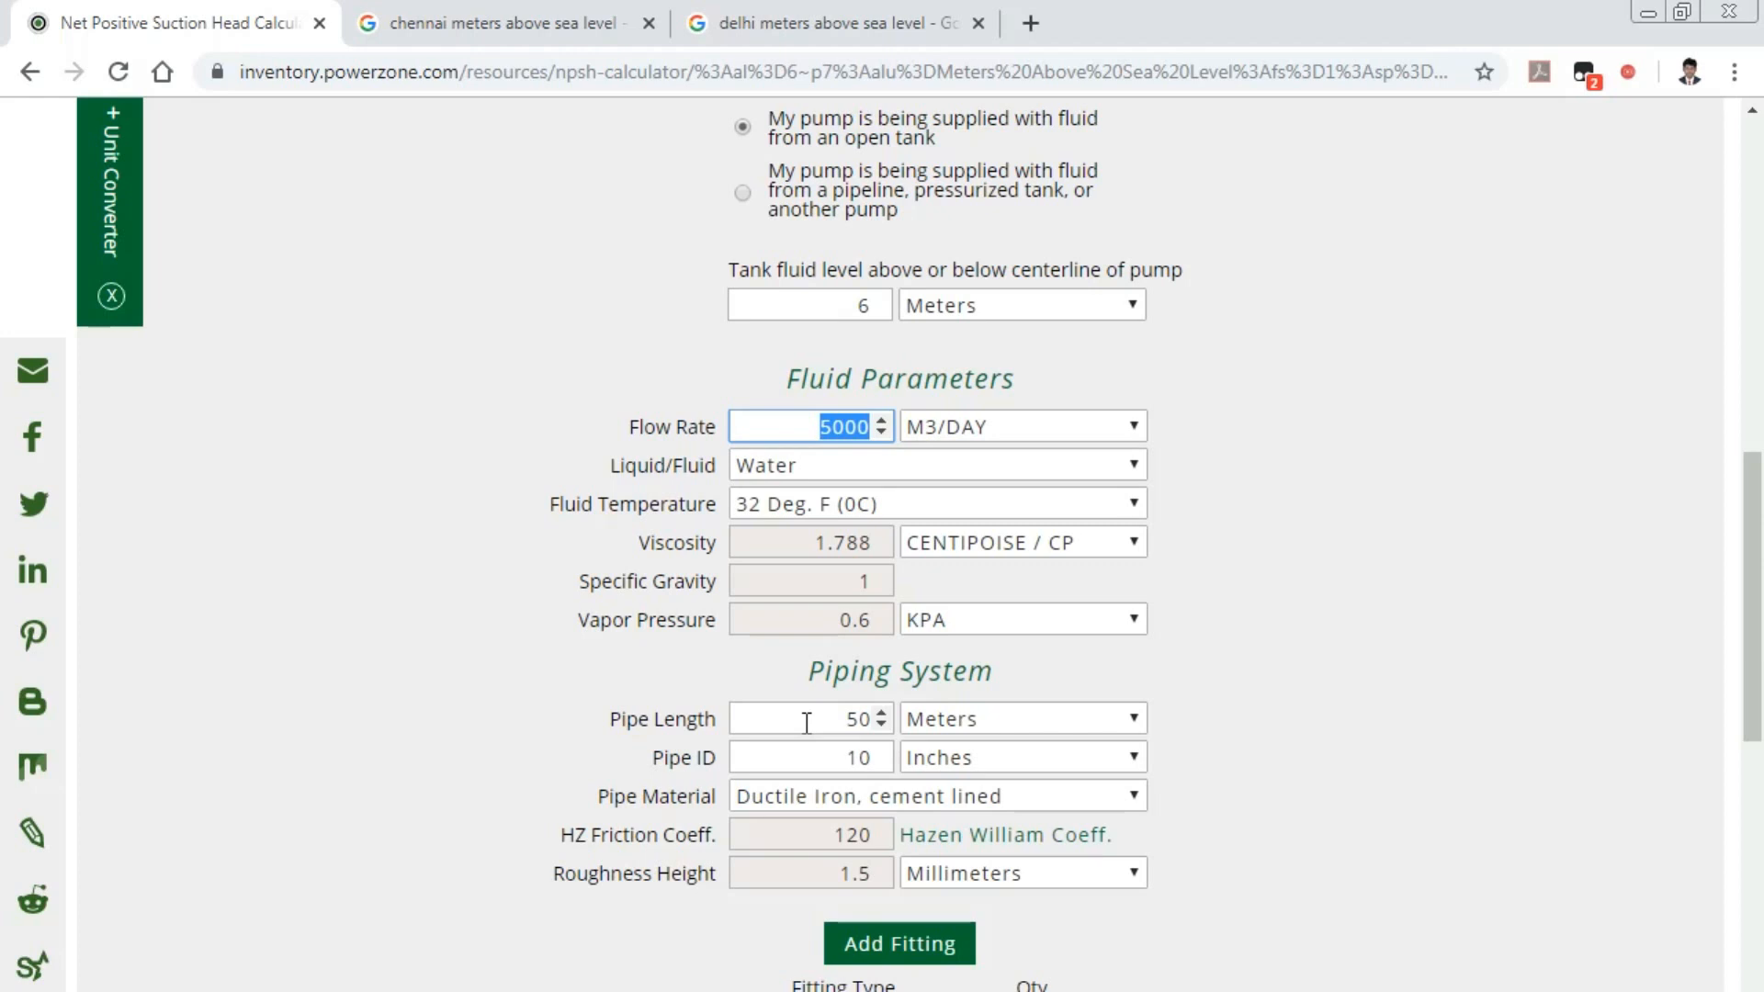
pyautogui.scroll(-5, 892, 761)
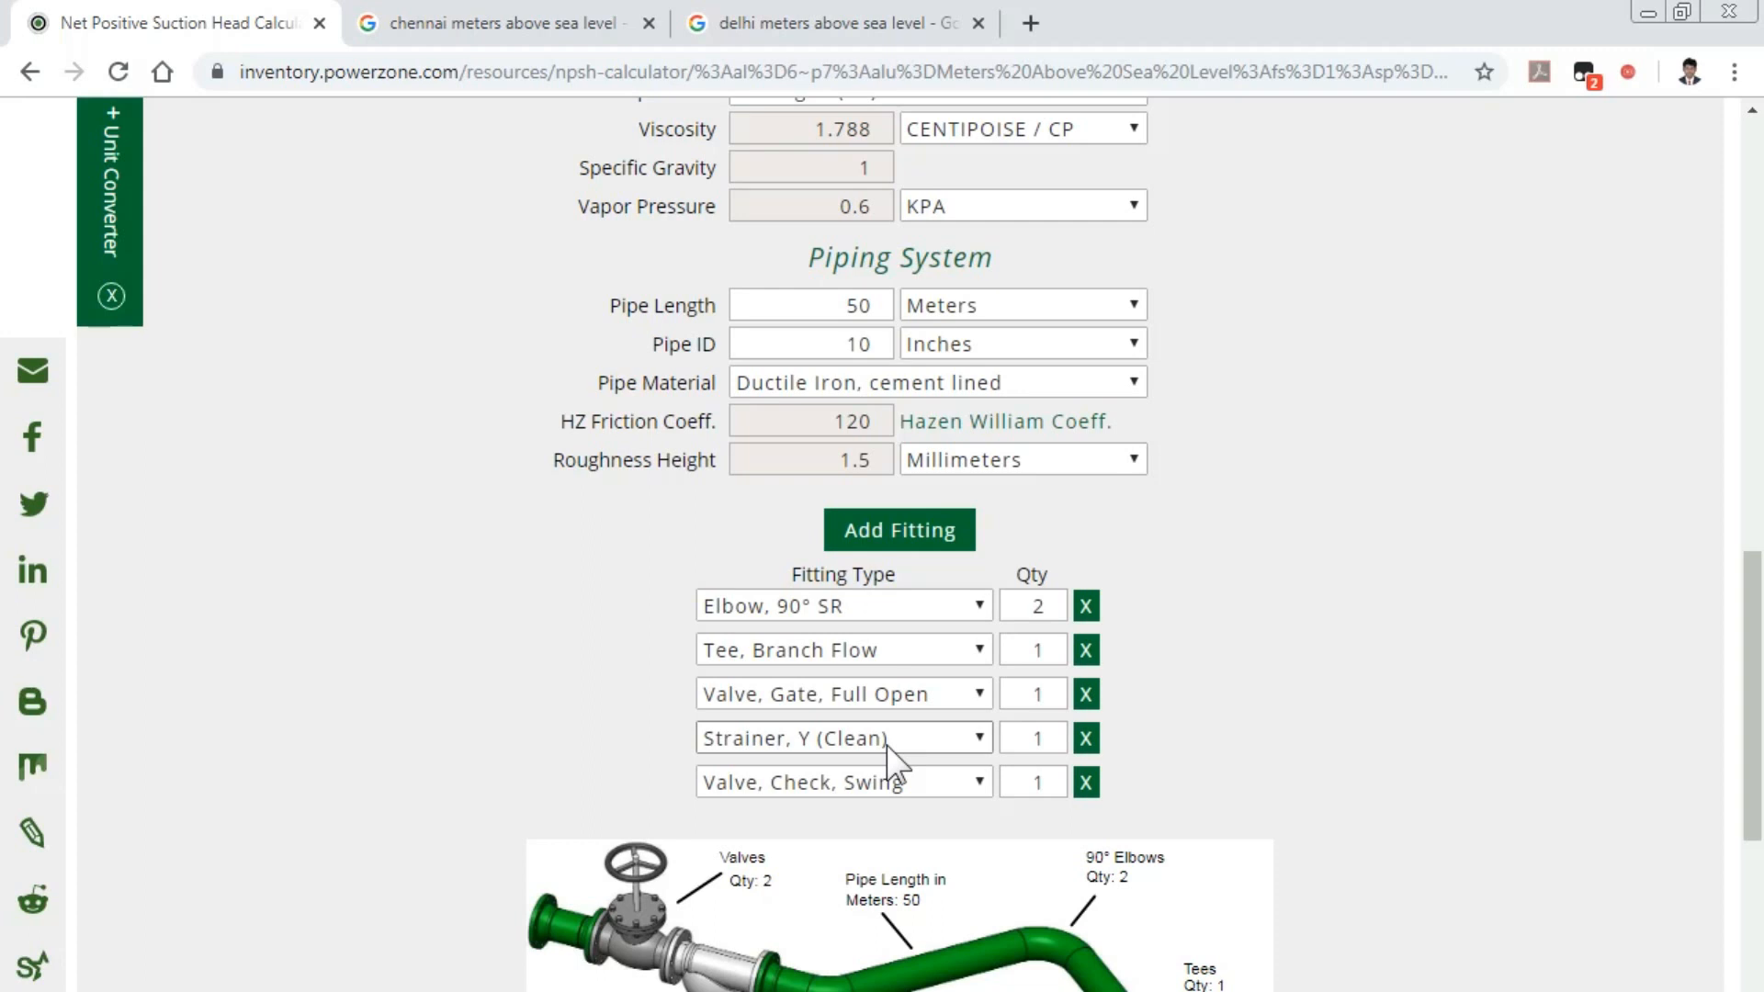
pyautogui.scroll(-6, 891, 761)
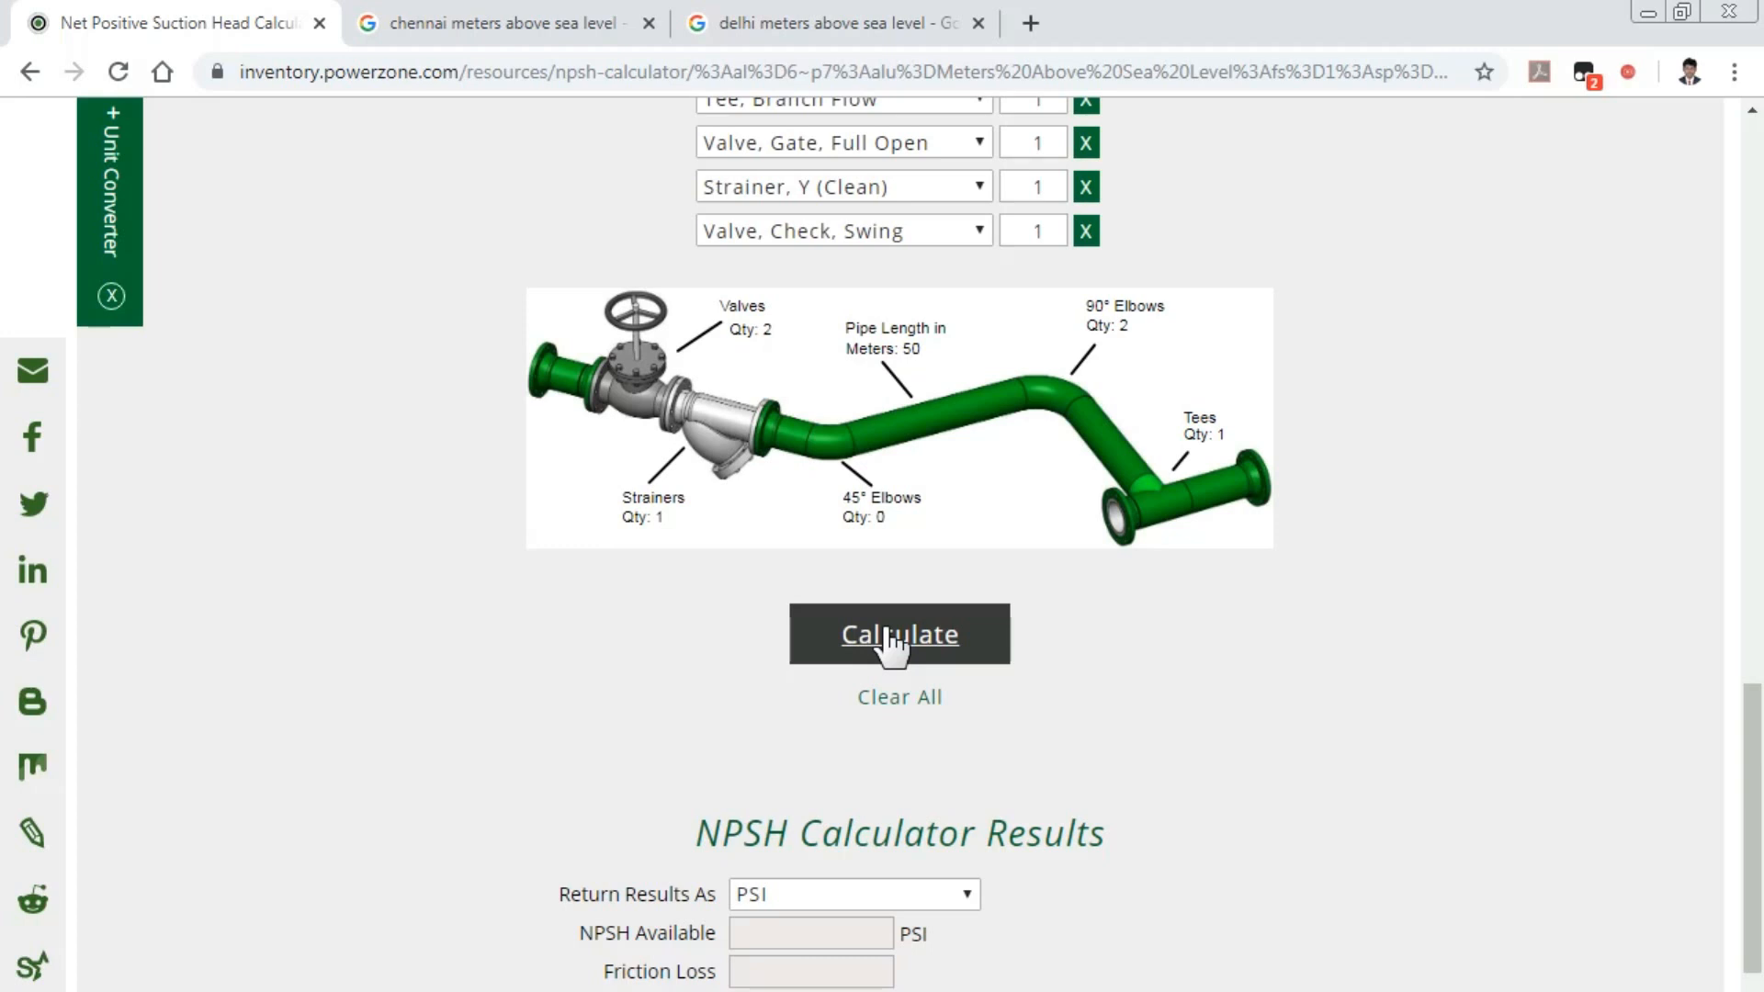
pyautogui.scroll(-6, 892, 643)
pyautogui.click(763, 357)
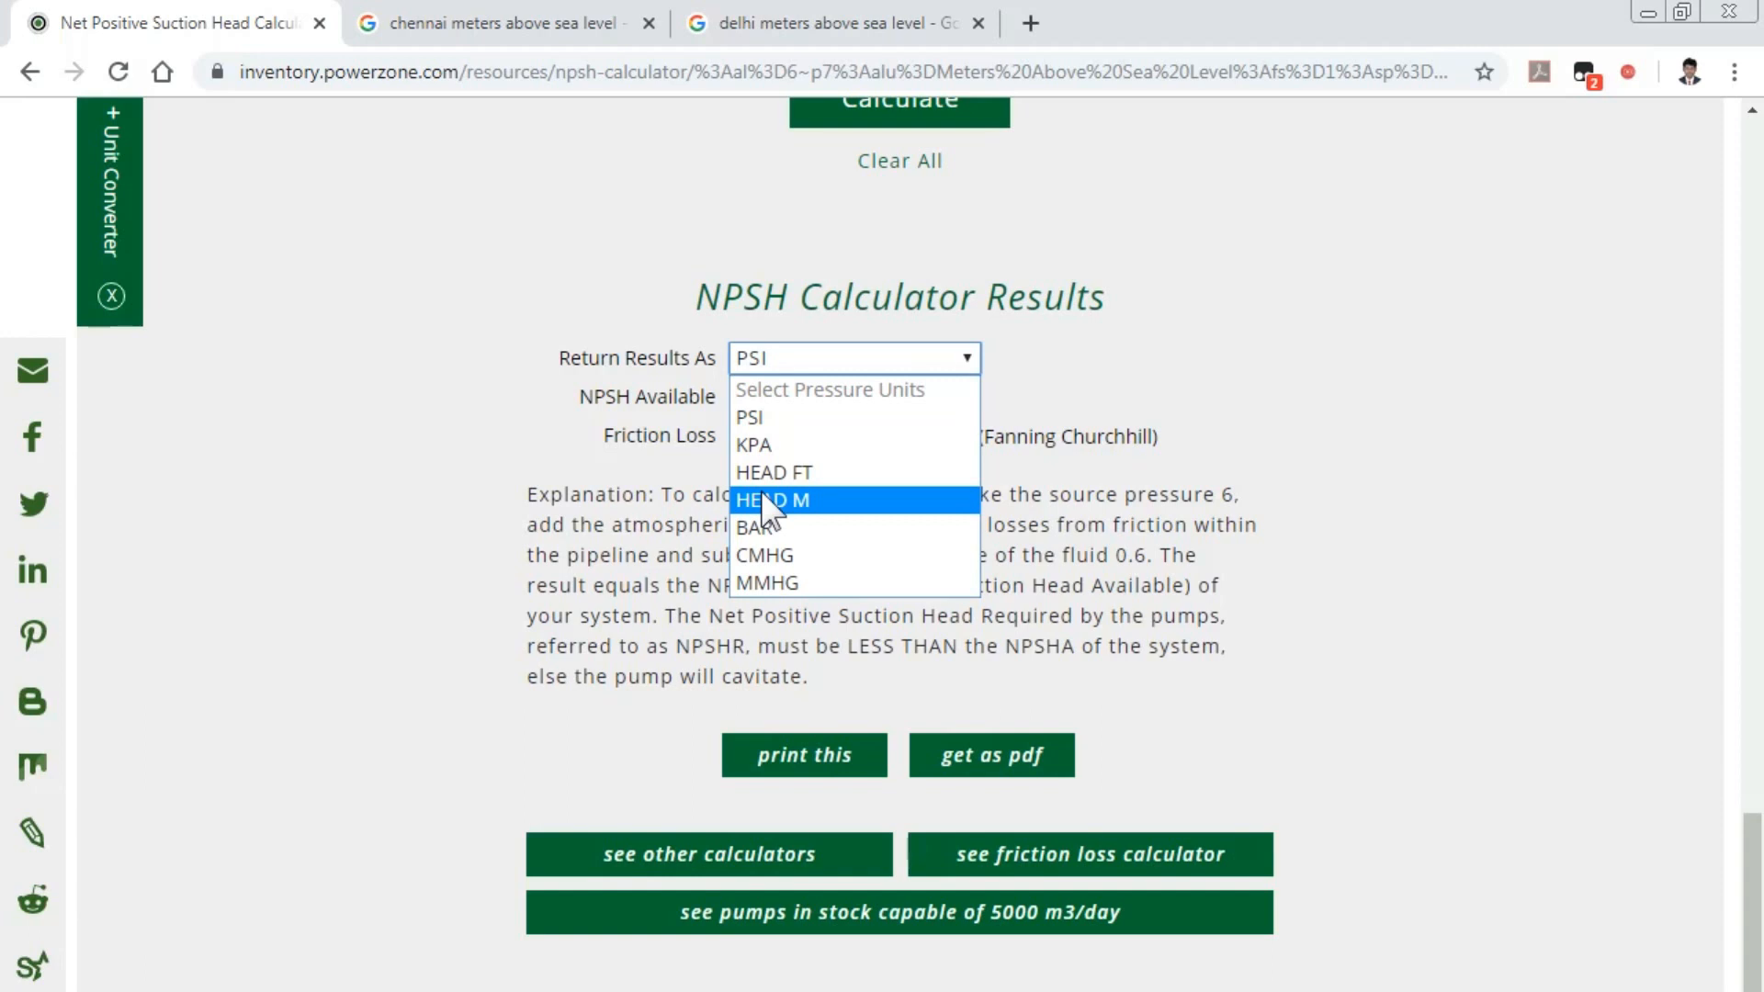
pyautogui.click(761, 500)
# Get the NPSH calculation as a PDF and review its inputs, fittings and results
pyautogui.scroll(-2, 956, 629)
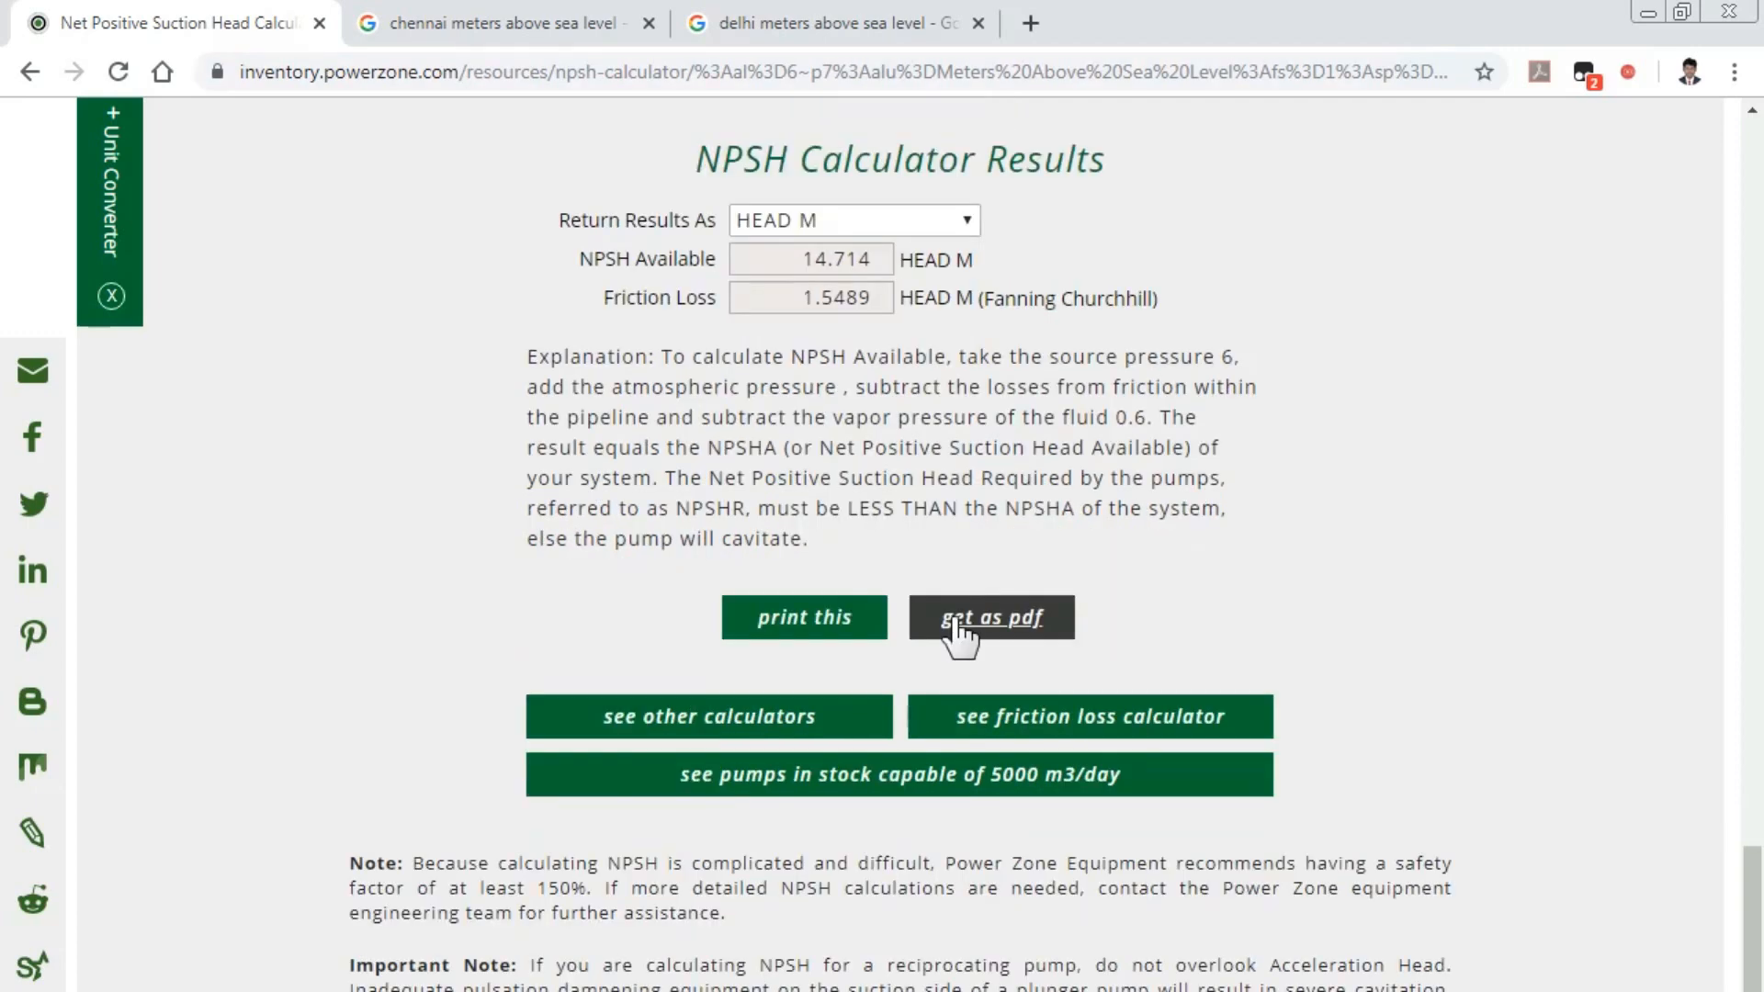
pyautogui.click(956, 630)
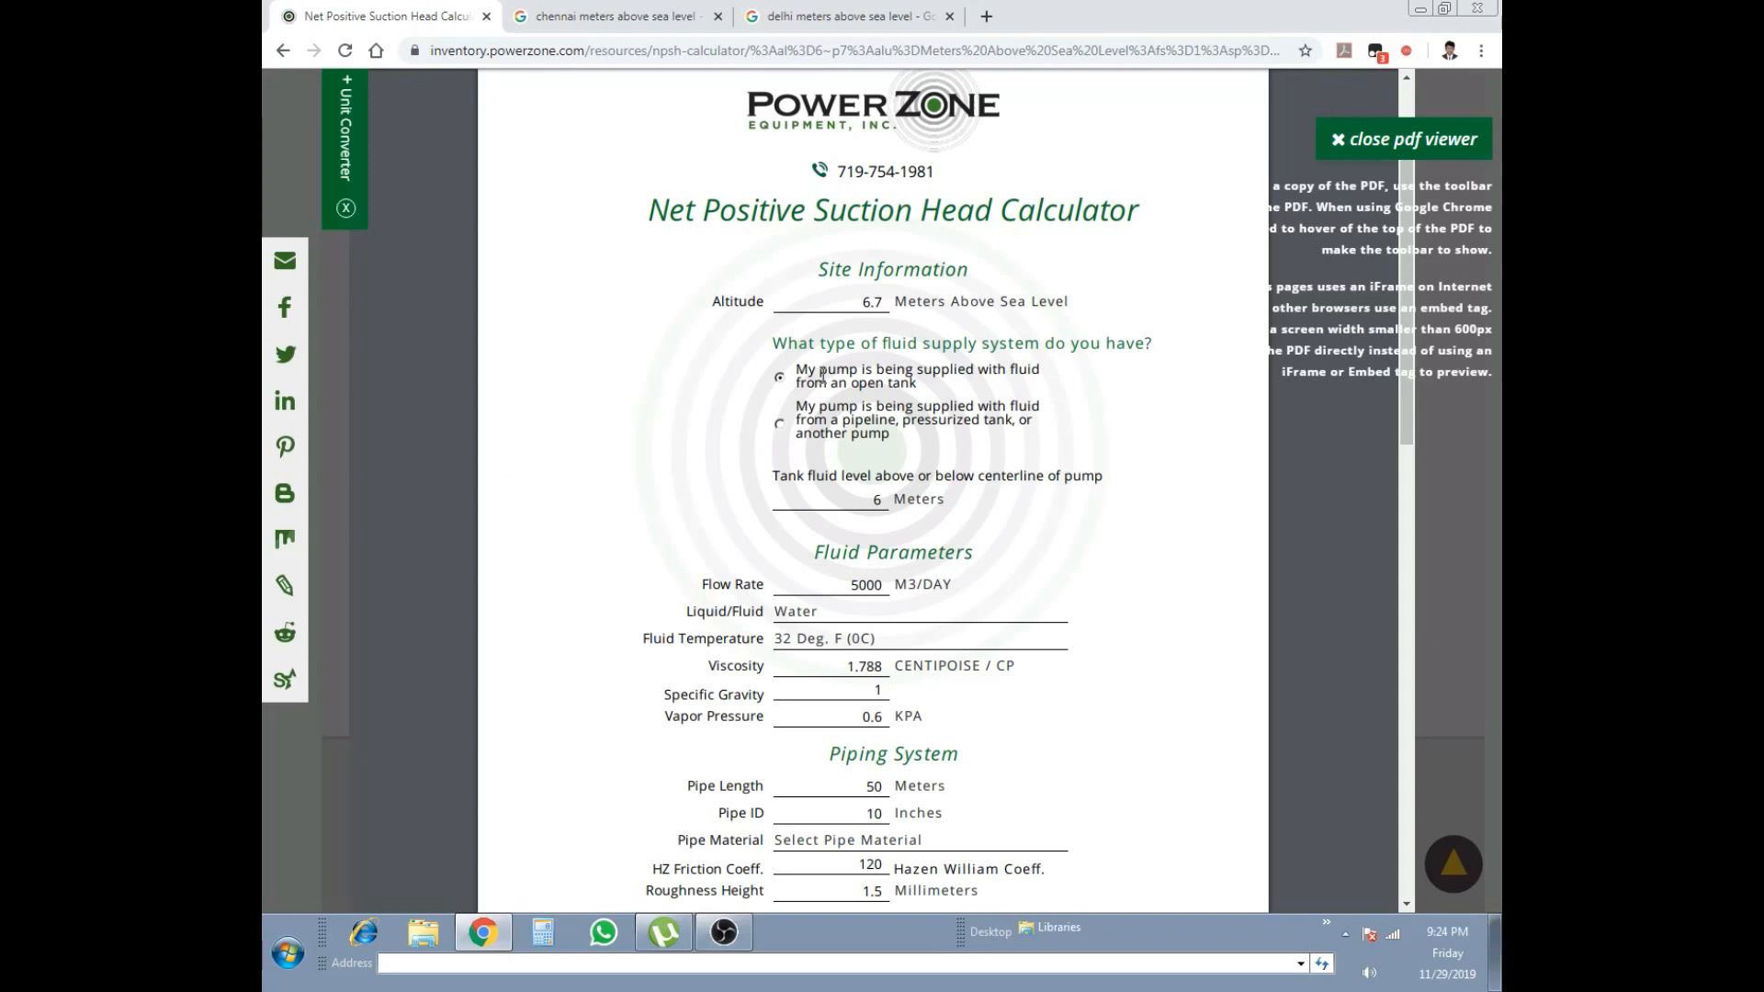
pyautogui.scroll(-5, 822, 373)
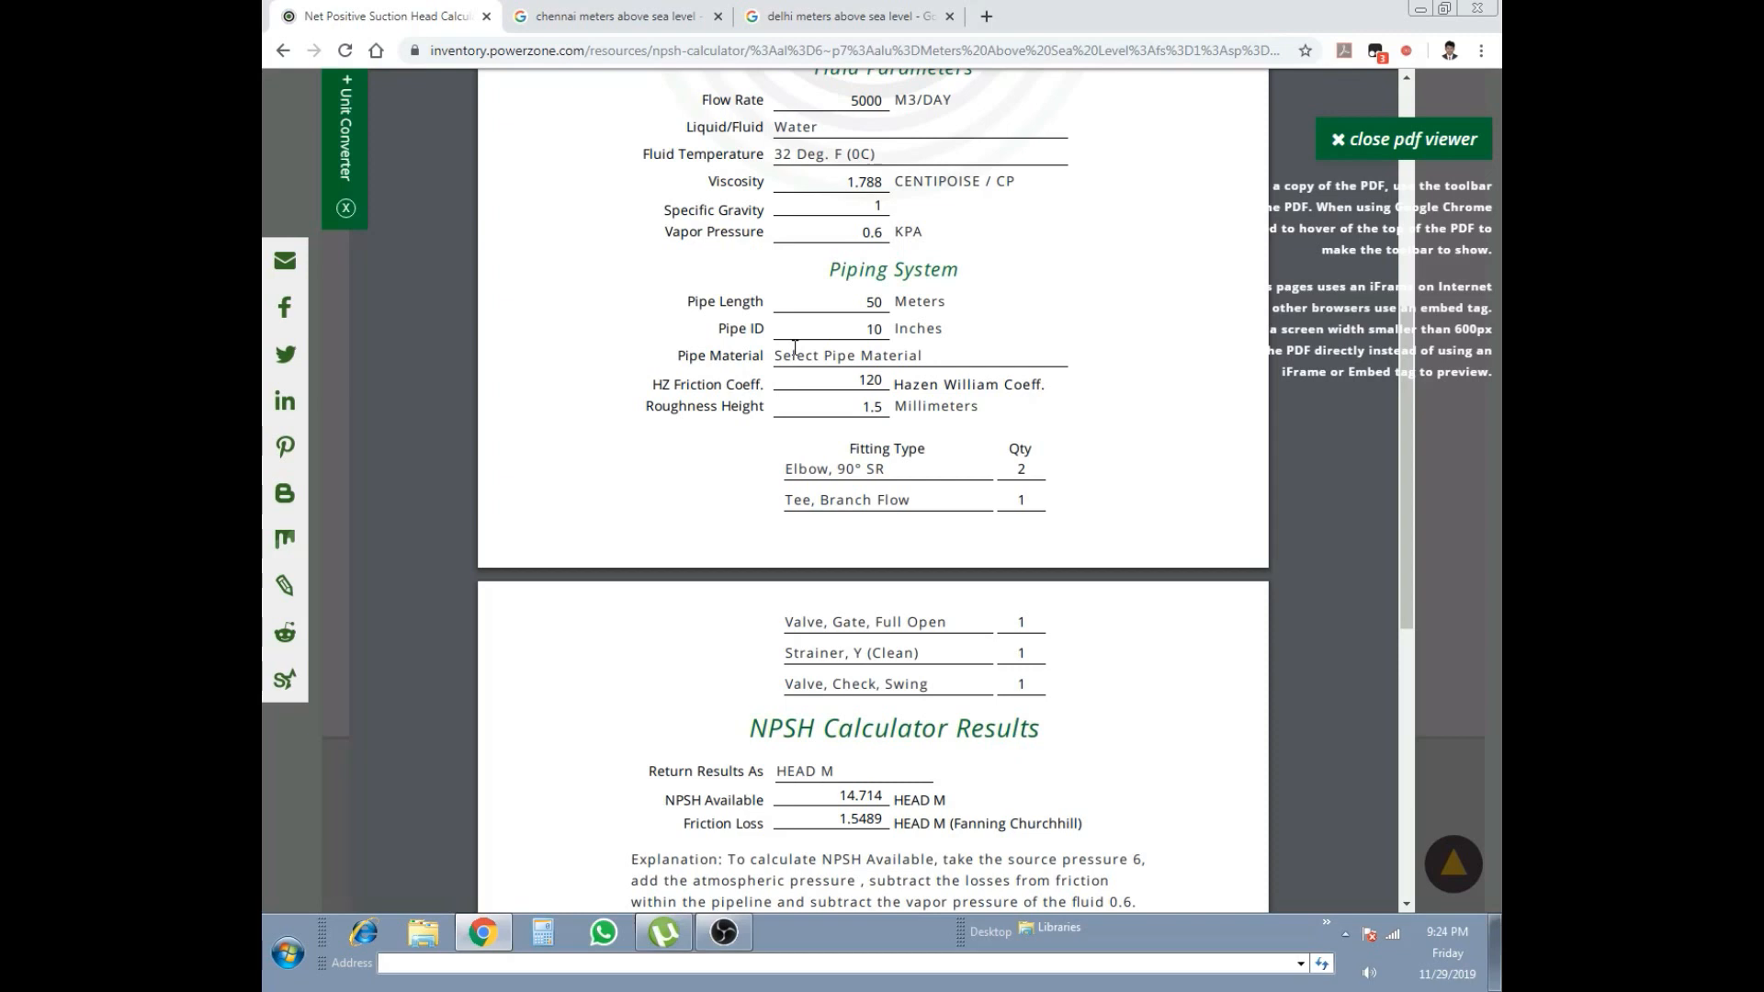
pyautogui.scroll(5, 795, 348)
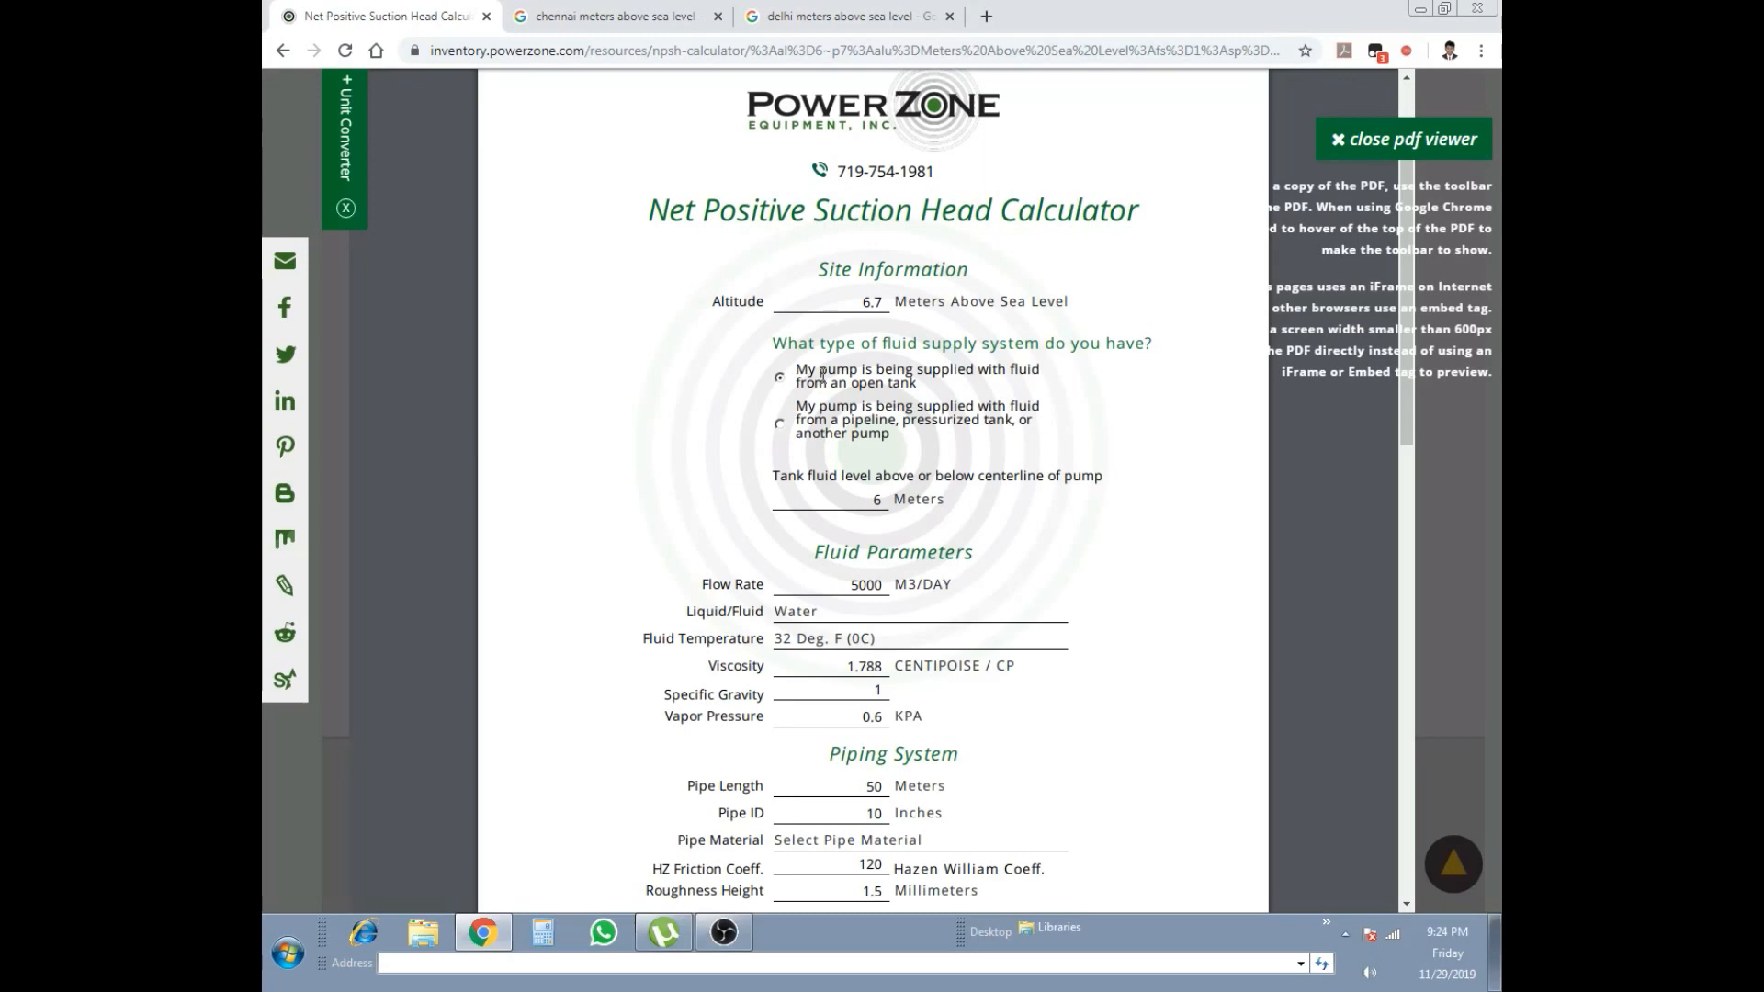
pyautogui.scroll(-5, 795, 347)
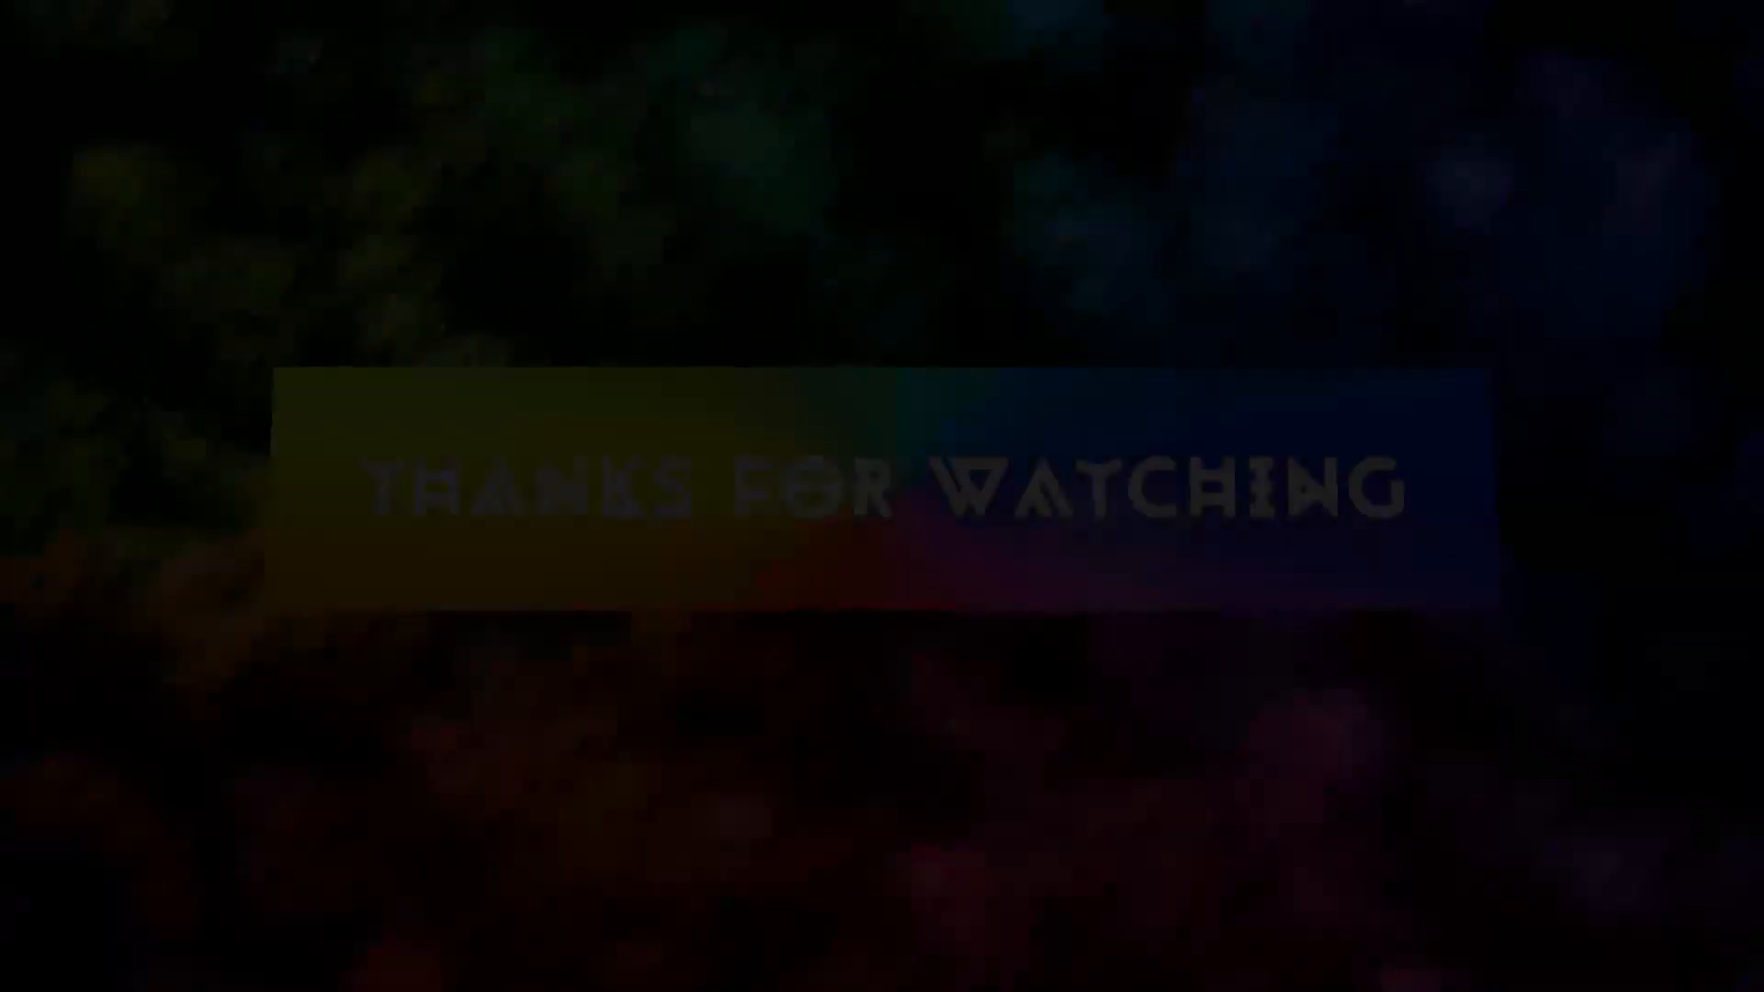